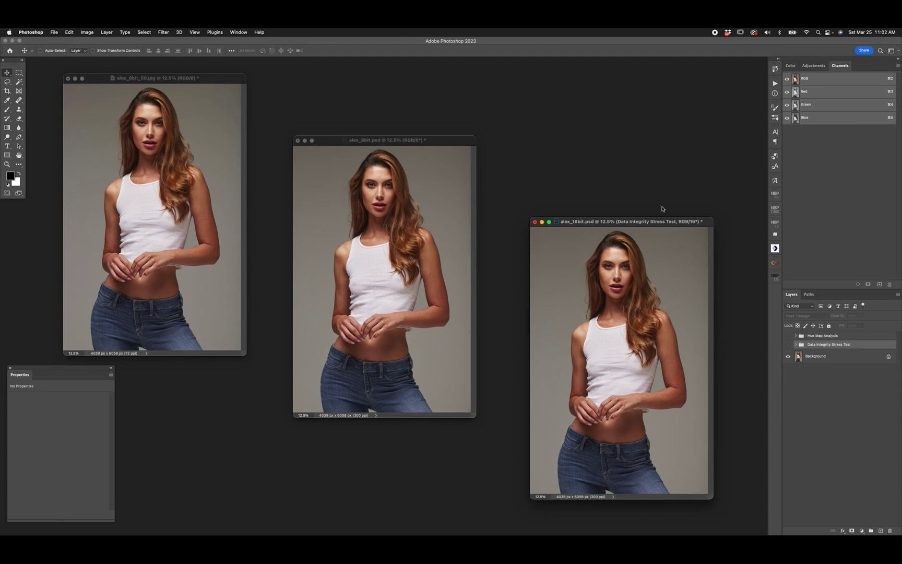
pyautogui.moveTo(647, 221)
pyautogui.mouseDown()
pyautogui.moveTo(652, 214)
pyautogui.moveTo(647, 220)
pyautogui.mouseUp()
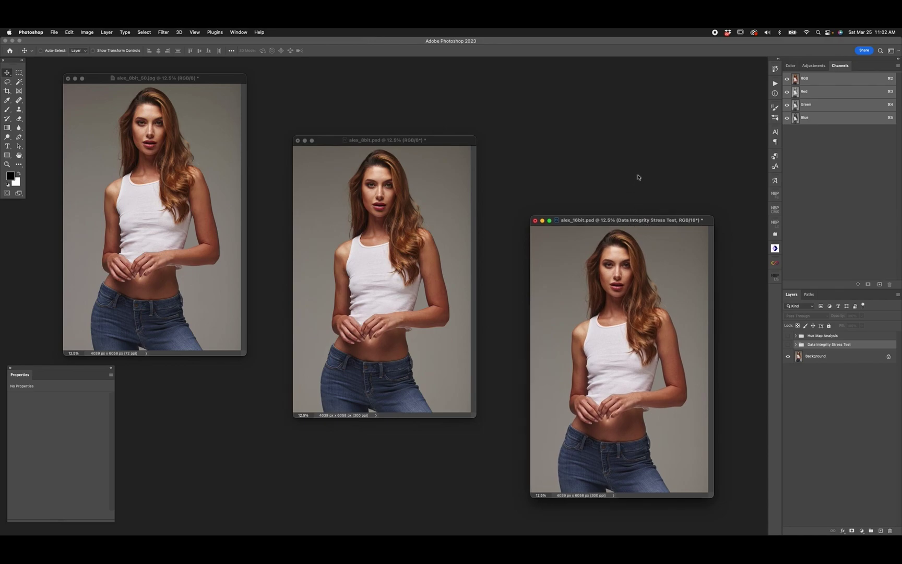
pyautogui.click(449, 141)
pyautogui.moveTo(449, 141); pyautogui.dragTo(458, 138)
pyautogui.click(211, 82)
pyautogui.moveTo(211, 83); pyautogui.dragTo(224, 81)
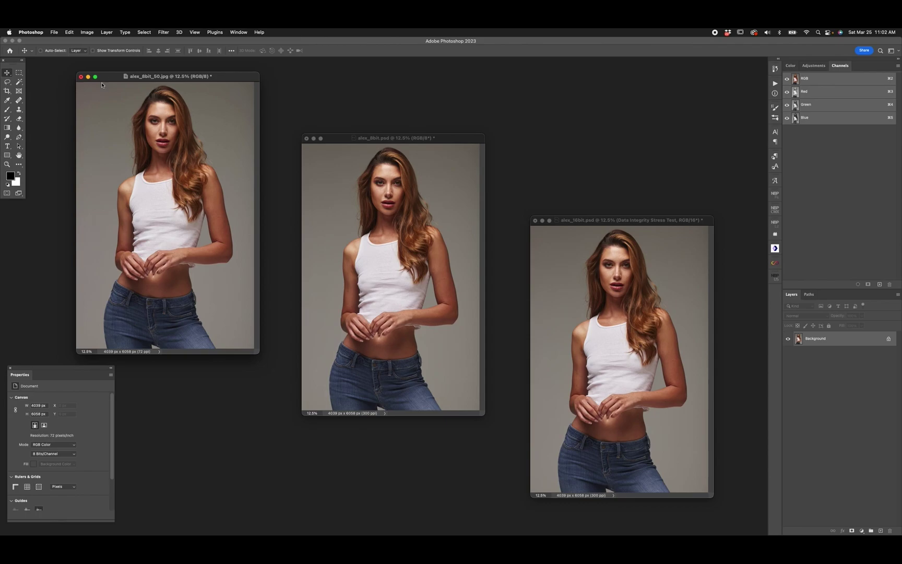
# Step: Inspect the model's face in alex_16bit.psd at 100% and return the document to a smaller floating window
pyautogui.click(634, 221)
pyautogui.doubleClick(8, 164)
pyautogui.press('h')
pyautogui.moveTo(412, 94); pyautogui.dragTo(428, 437)
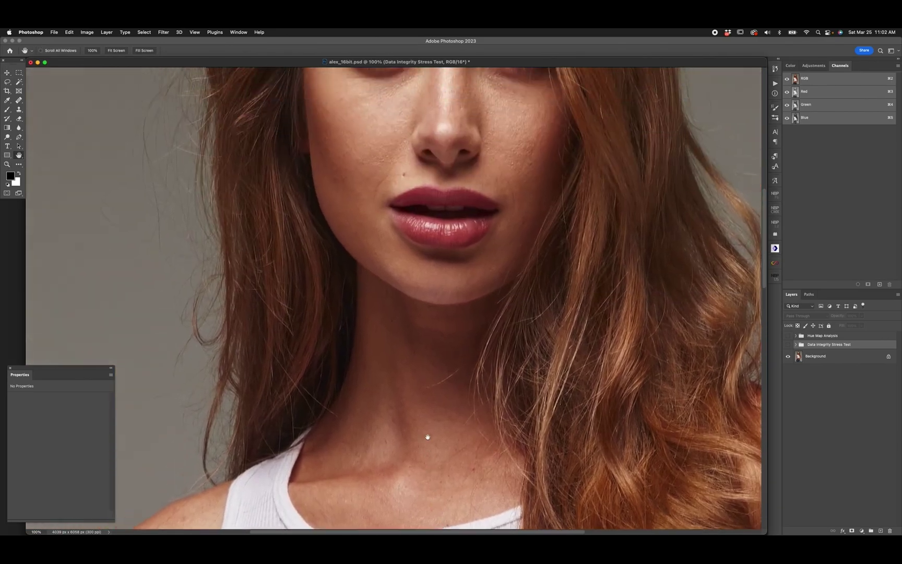
pyautogui.moveTo(425, 370); pyautogui.dragTo(539, 409)
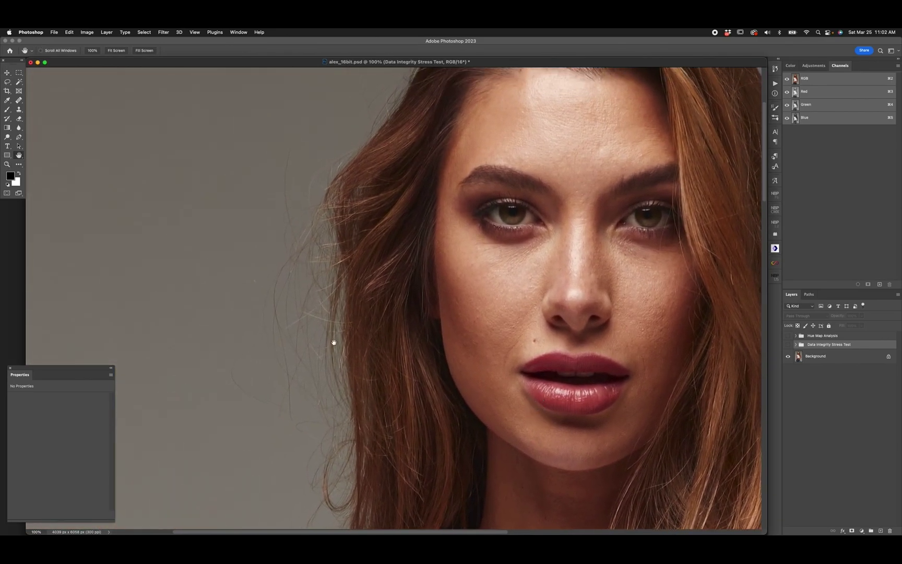
pyautogui.press('v')
pyautogui.doubleClick(191, 61)
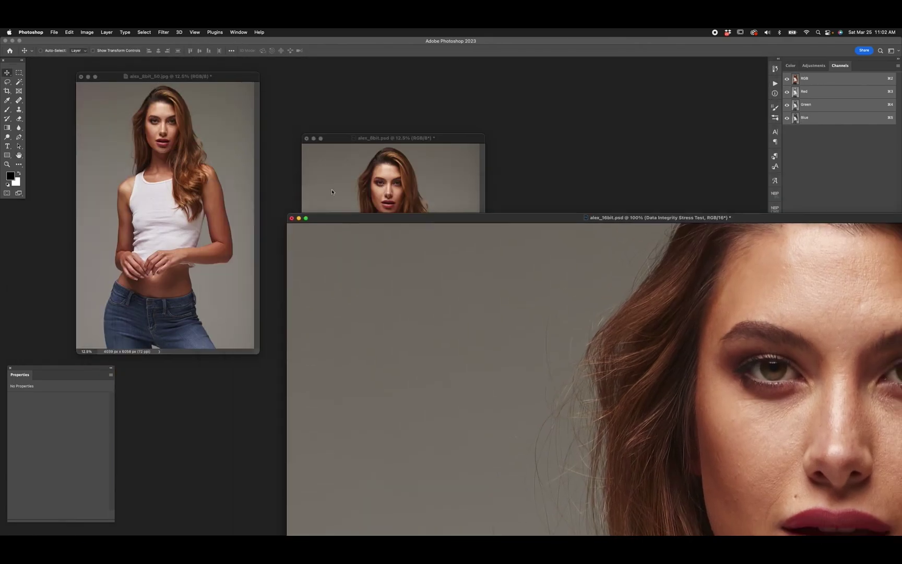
# Step: Inspect the model's face in alex_8bit_50.jpg at 100% and place its window beside the 16-bit document
pyautogui.click(142, 167)
pyautogui.doubleClick(7, 164)
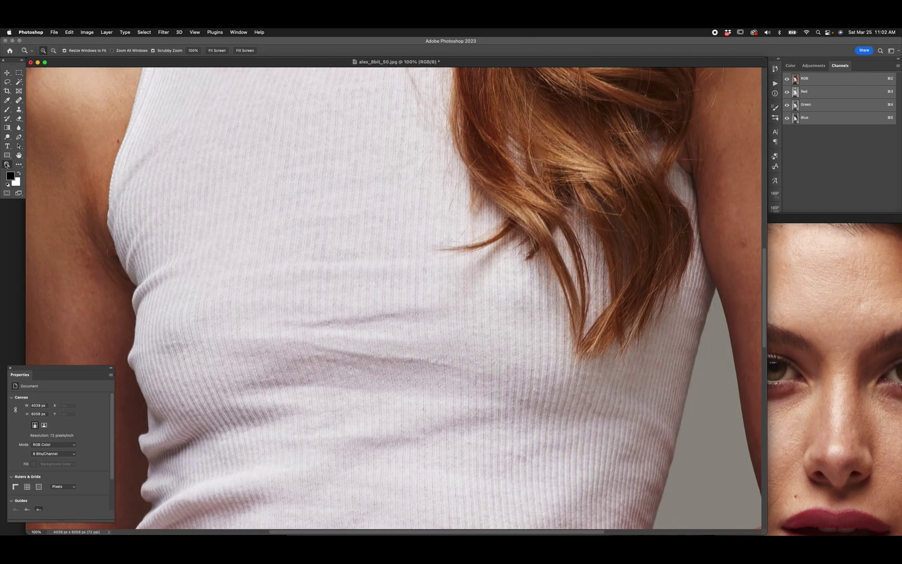
pyautogui.press('f')
pyautogui.press('f')
pyautogui.moveTo(369, 135); pyautogui.dragTo(460, 399)
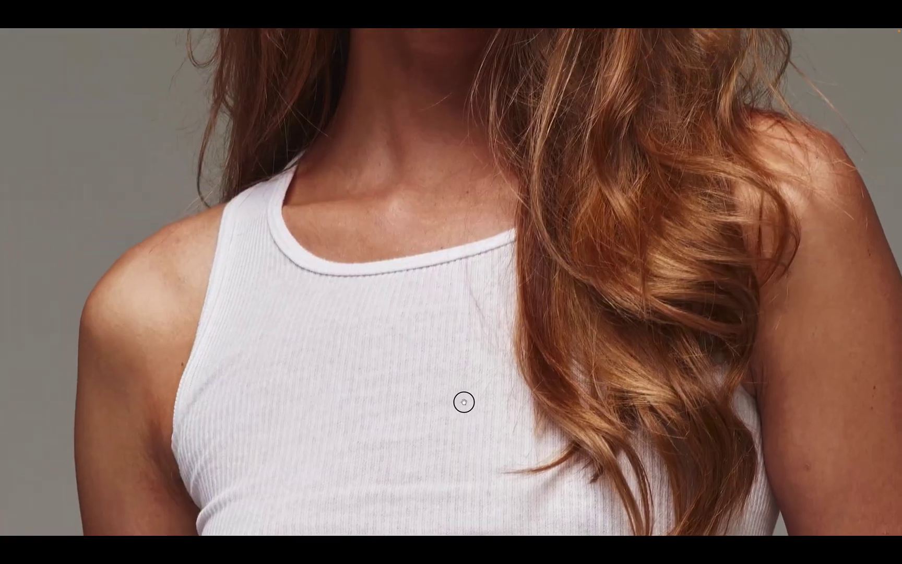
pyautogui.scroll(10, 460, 399)
pyautogui.press('f')
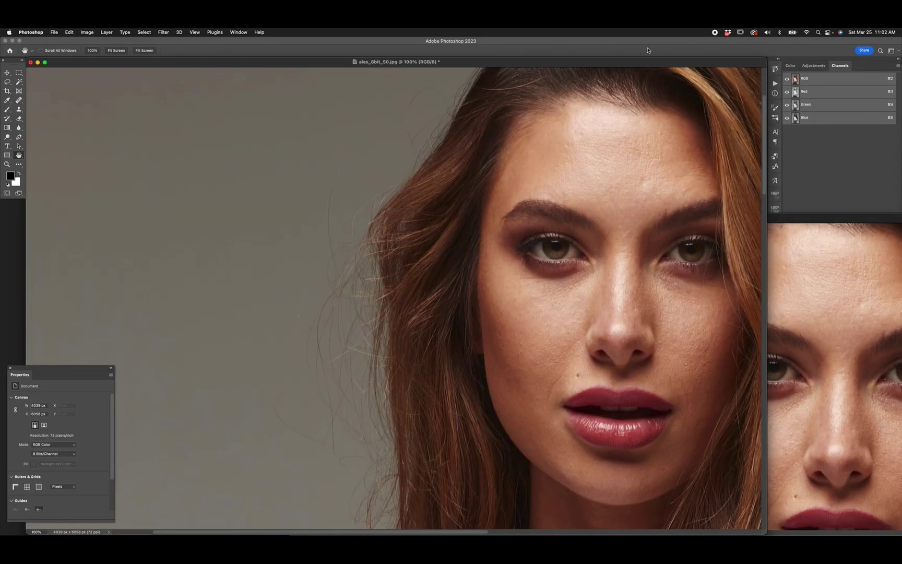
pyautogui.moveTo(647, 62); pyautogui.dragTo(335, 55)
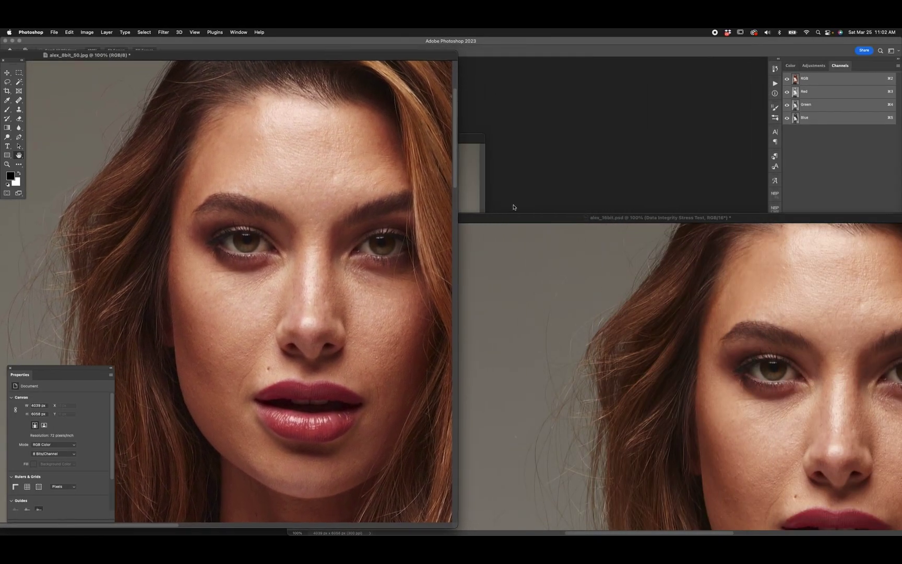
# Step: Fit alex_8bit_50.jpg and alex_16bit.psd to the screen and arrange their windows side by side
pyautogui.press('b')
pyautogui.press('super+0')
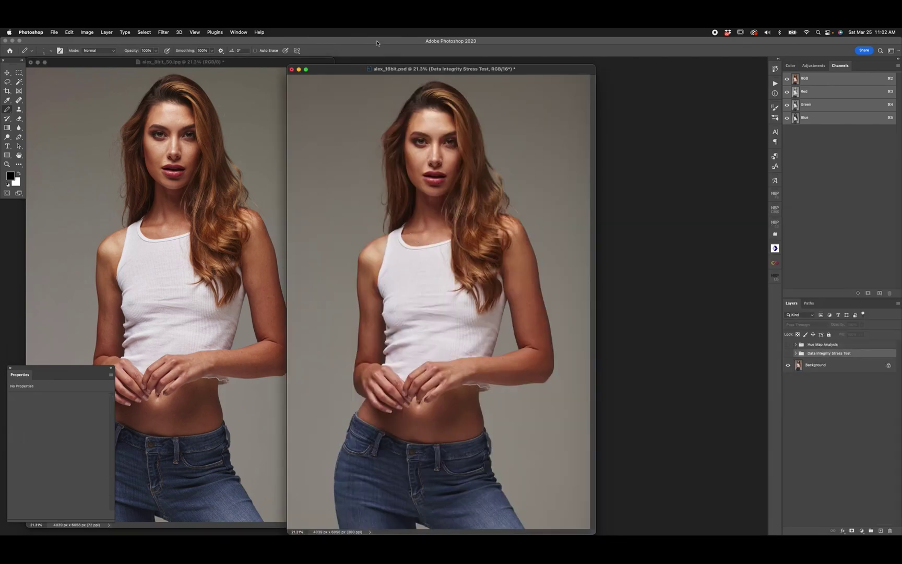
pyautogui.press('v')
pyautogui.moveTo(349, 70); pyautogui.dragTo(511, 64)
pyautogui.moveTo(228, 57); pyautogui.dragTo(316, 57)
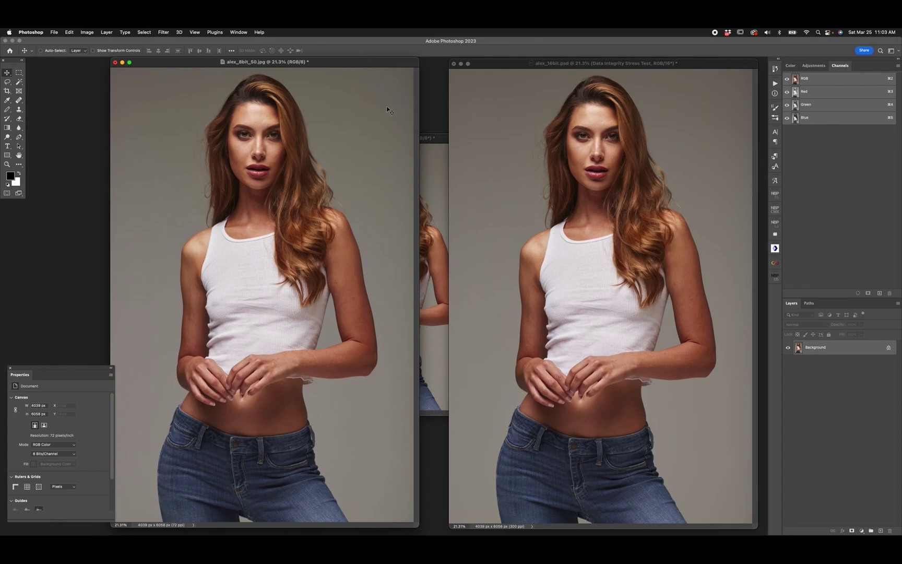
pyautogui.moveTo(520, 63); pyautogui.dragTo(507, 66)
pyautogui.moveTo(373, 64); pyautogui.dragTo(380, 65)
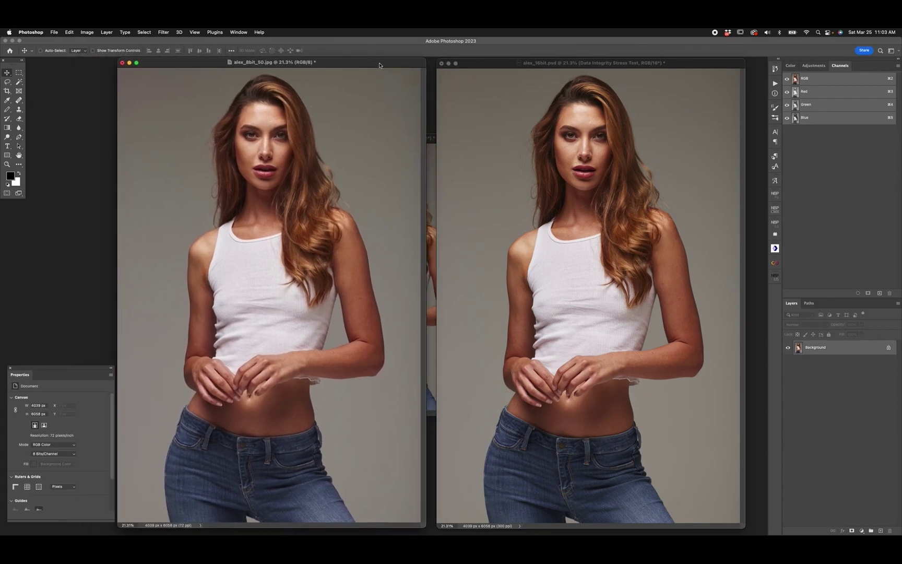
# Step: Zoom alex_8bit_50.jpg out to 12.5% and line it up in a row with alex_8bit.psd and alex_16bit.psd
pyautogui.press('super+minus')
pyautogui.press('super+minus')
pyautogui.moveTo(266, 63); pyautogui.dragTo(224, 64)
pyautogui.moveTo(329, 138); pyautogui.dragTo(225, 65)
pyautogui.moveTo(292, 66); pyautogui.dragTo(290, 67)
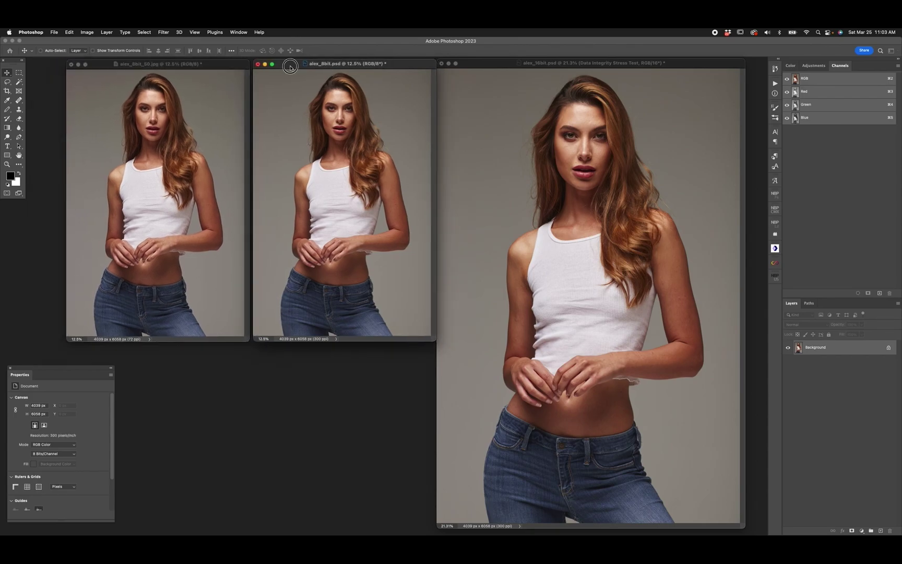
pyautogui.moveTo(486, 66); pyautogui.dragTo(492, 65)
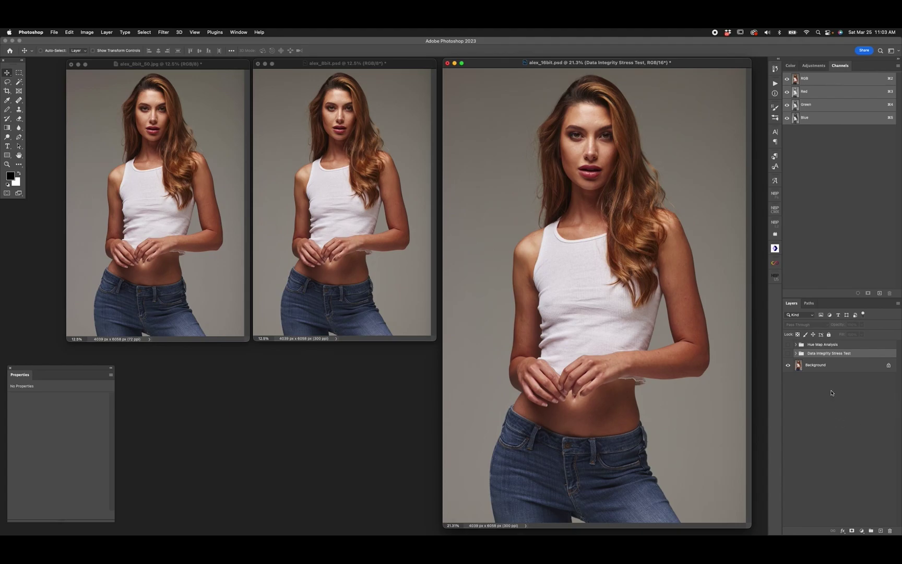
# Step: Expand the Data Integrity Stress Test group in alex_16bit.psd and examine the settings of both Levels layers
pyautogui.click(795, 353)
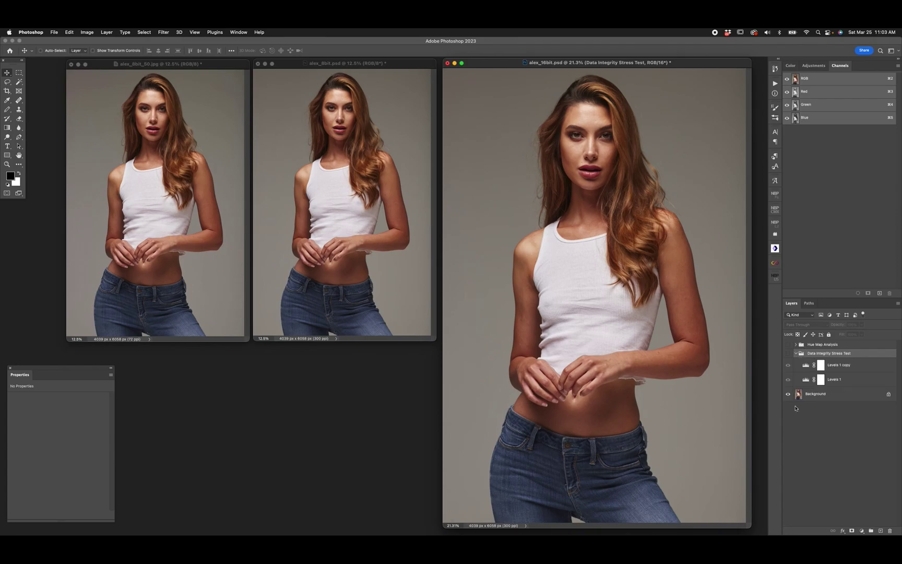
pyautogui.click(807, 381)
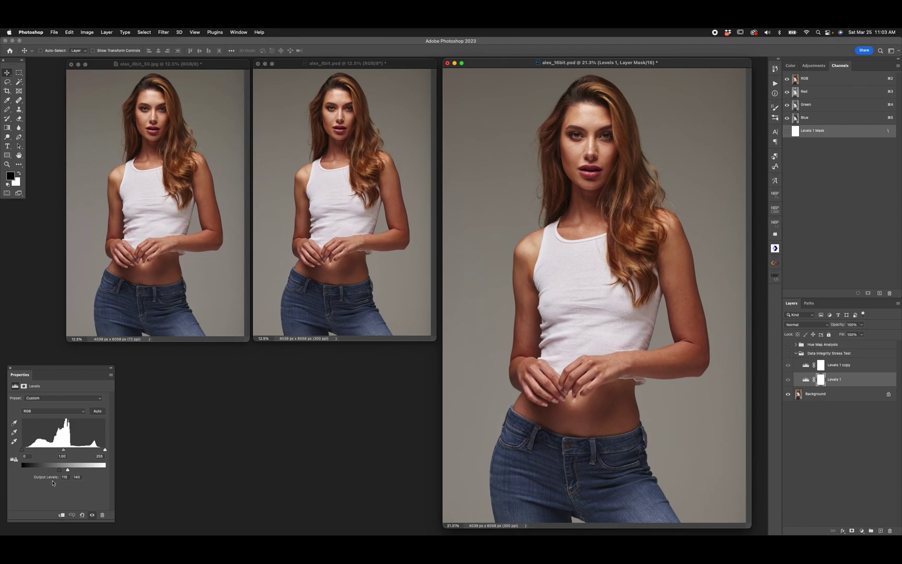
pyautogui.click(78, 477)
pyautogui.click(806, 365)
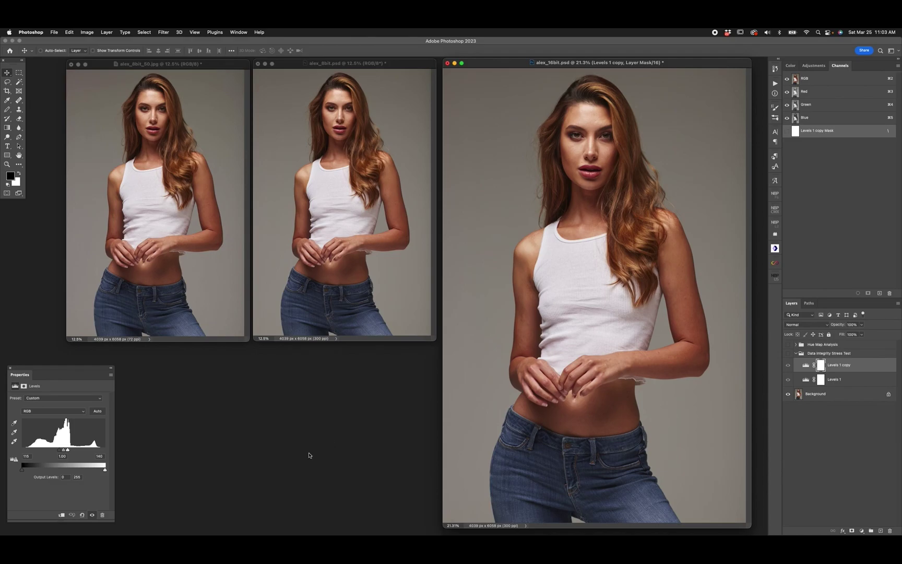
# Step: Make the Data Integrity Stress Test group visible and check which layers the Hue Map Analysis group contains
pyautogui.click(788, 354)
pyautogui.click(811, 346)
pyautogui.click(796, 345)
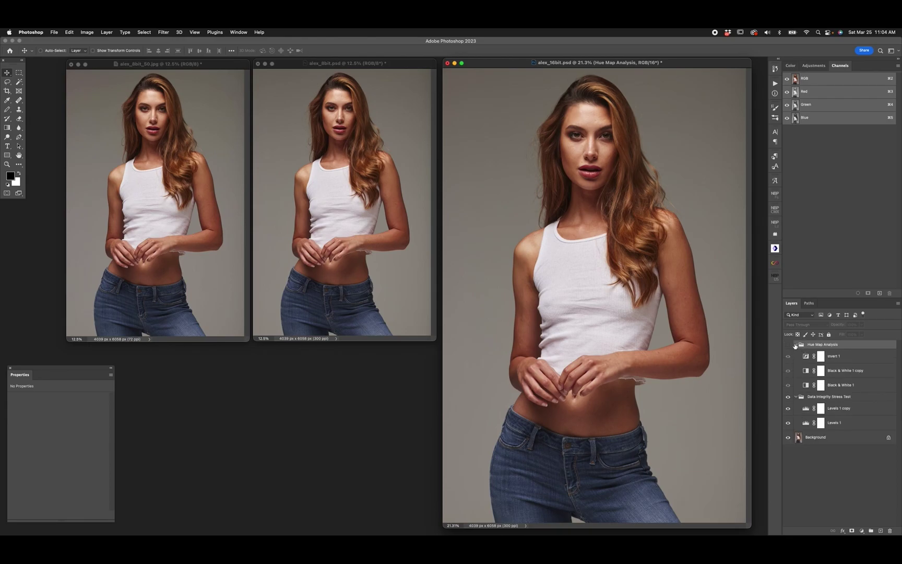
pyautogui.click(795, 344)
# Step: Toggle the Hue Map Analysis group to compare the 16-bit image with its hue map, leaving the group visible
pyautogui.click(788, 345)
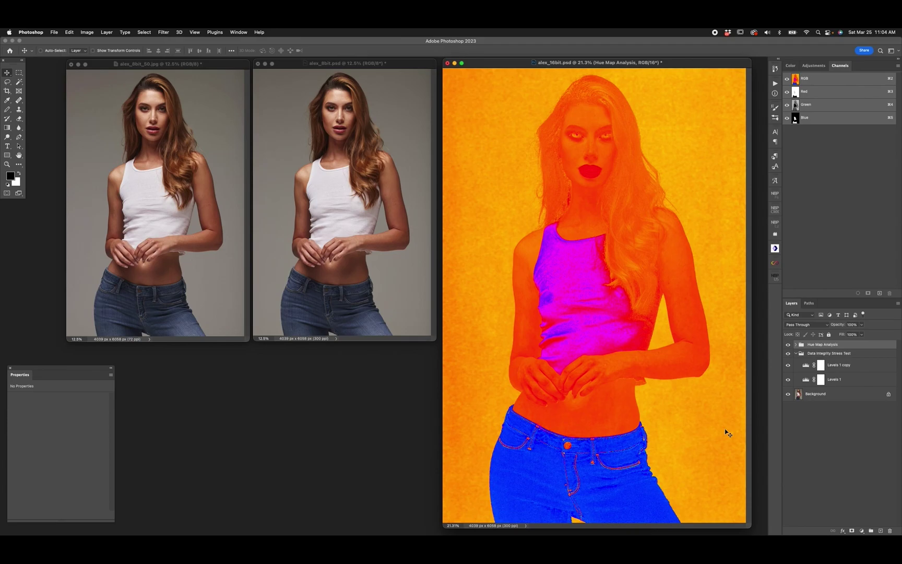
pyautogui.click(788, 344)
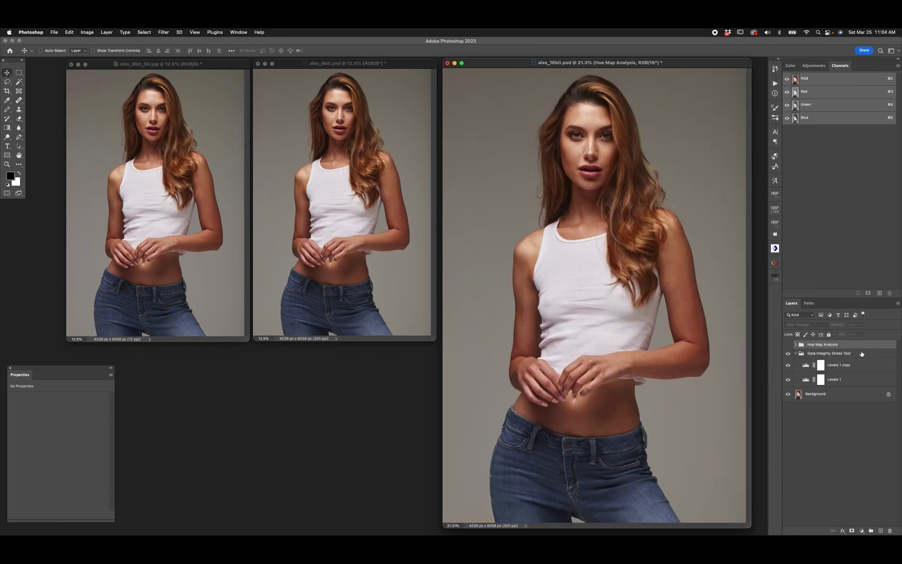
pyautogui.click(788, 344)
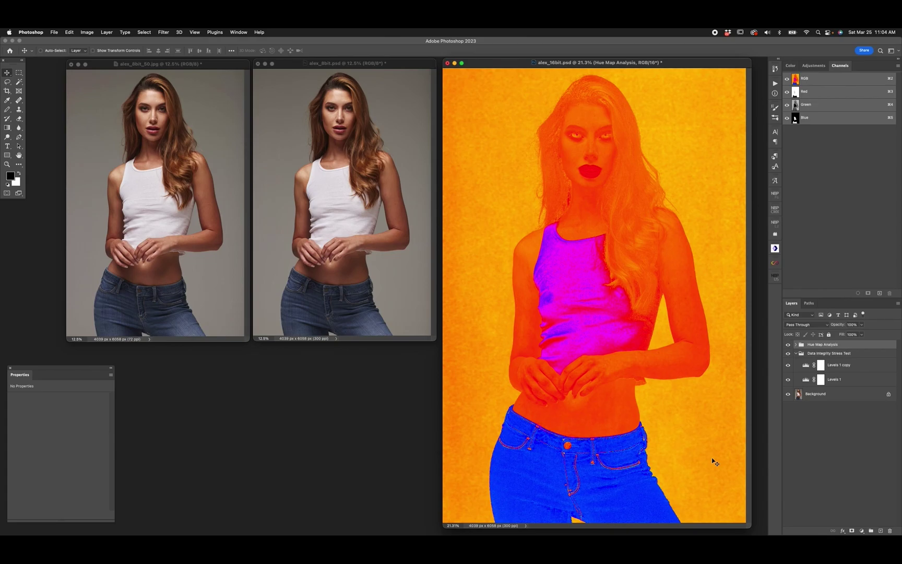
# Step: Compare the 16-bit hue map at 50% zoom with the Data Integrity Stress Test group hidden and shown
pyautogui.click(795, 353)
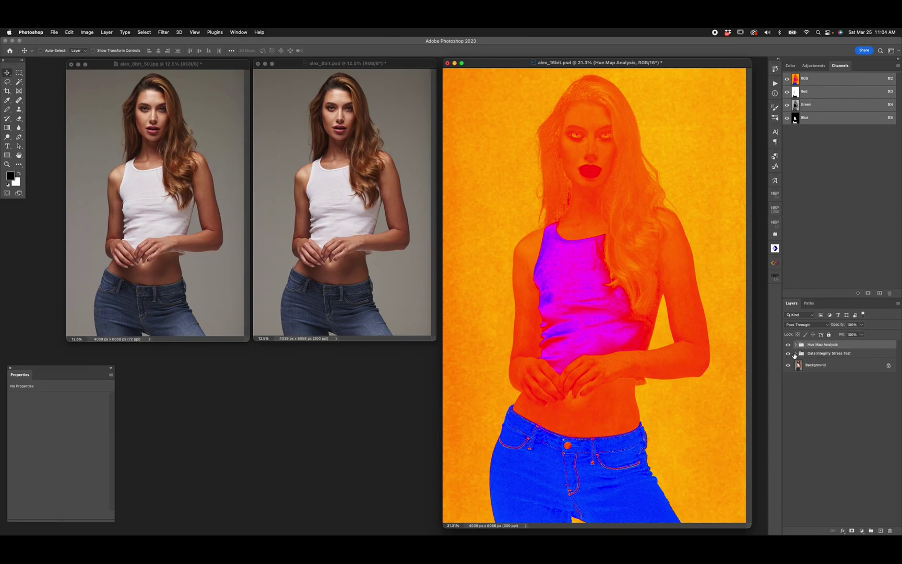
pyautogui.click(788, 355)
pyautogui.press('z')
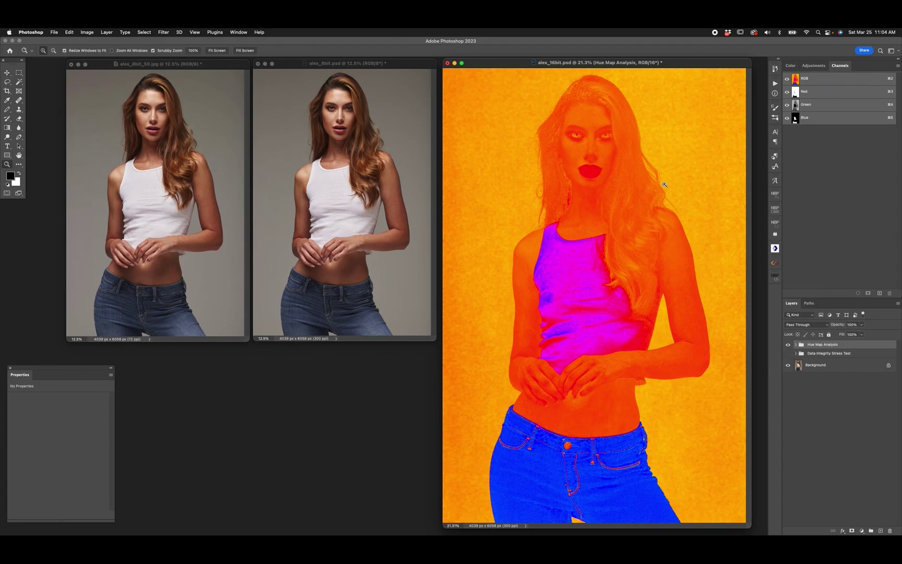
pyautogui.click(618, 113)
pyautogui.click(532, 275)
pyautogui.click(787, 354)
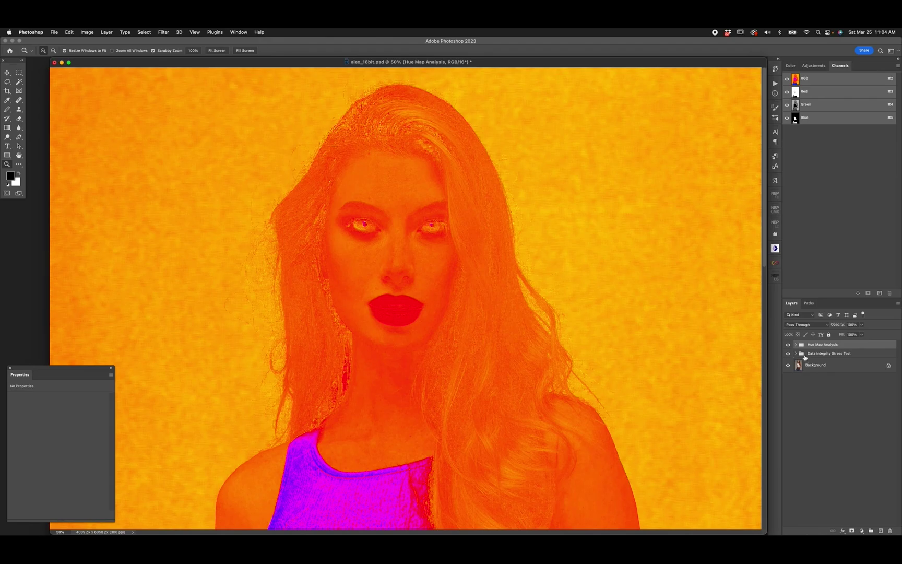
pyautogui.click(796, 353)
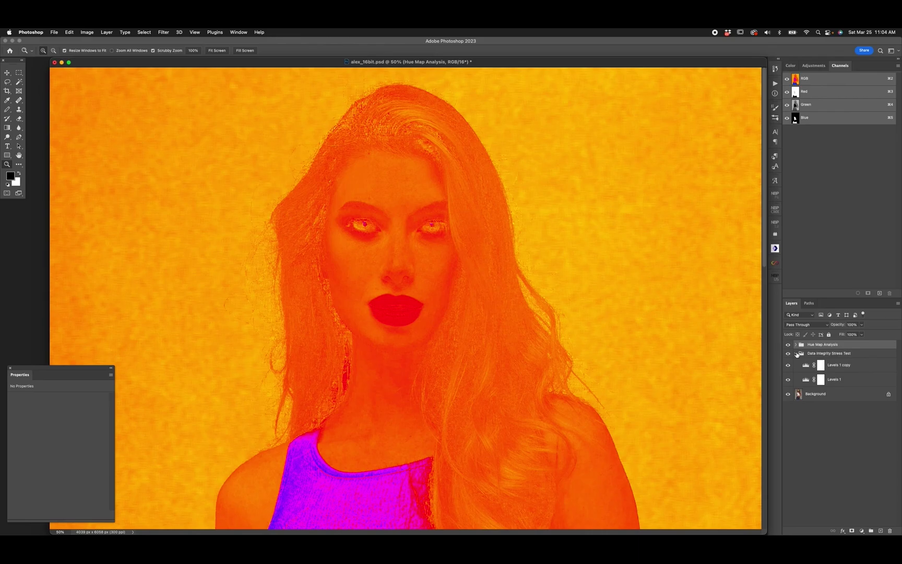
pyautogui.click(796, 354)
pyautogui.click(788, 345)
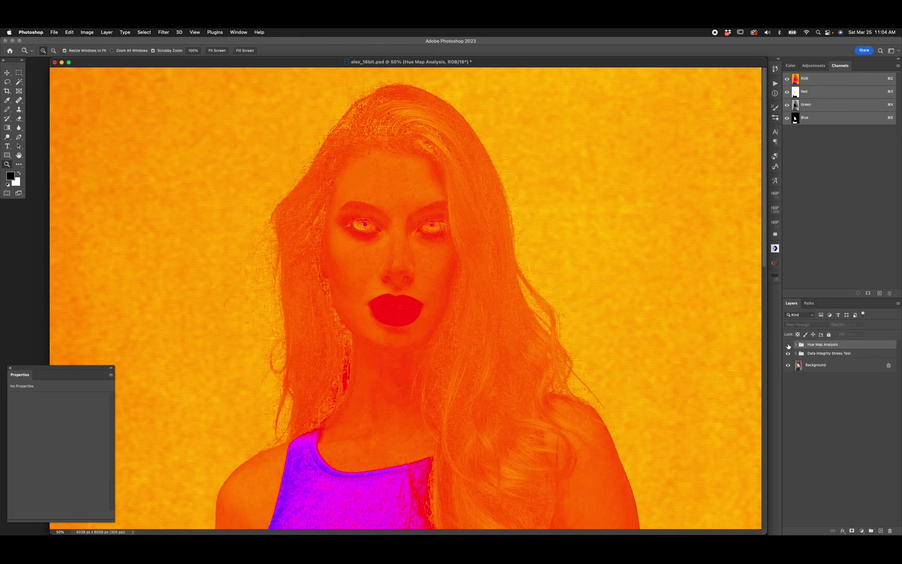
pyautogui.click(788, 344)
# Step: Zoom alex_16bit.psd back out so the whole image fits on screen
pyautogui.press('super+minus')
pyautogui.press('super+minus')
pyautogui.press('super+minus')
pyautogui.click(216, 50)
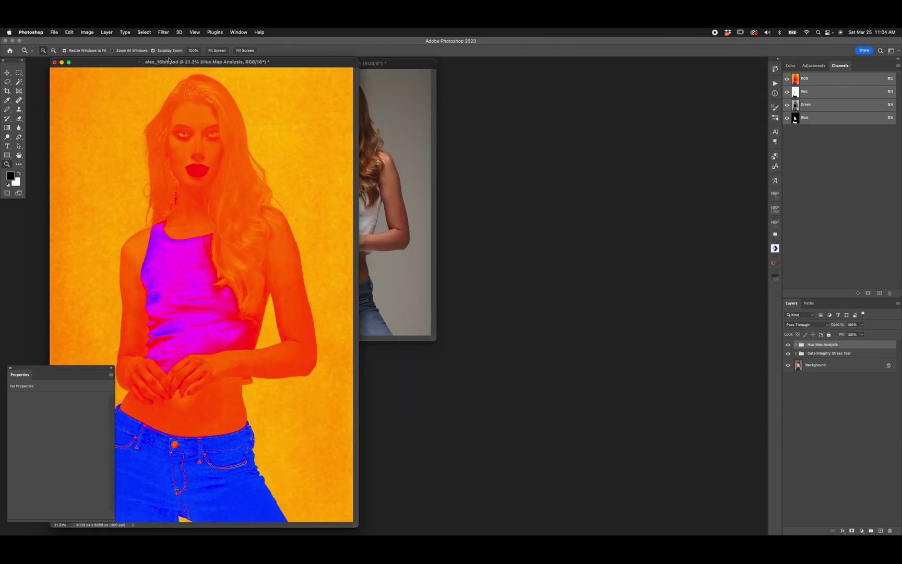
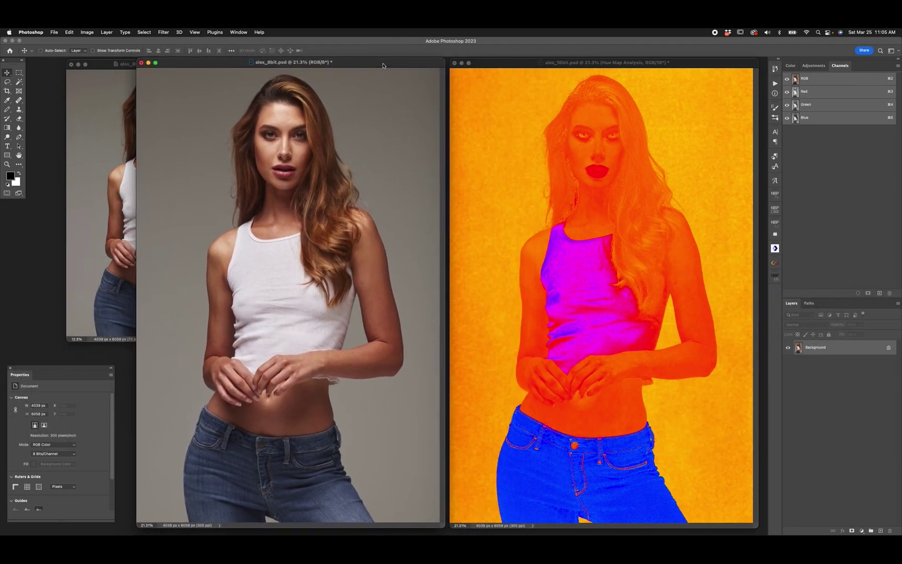
# Step: Copy the Data Integrity Stress Test group from alex_16bit.psd into alex_8bit.psd
pyautogui.click(563, 65)
pyautogui.click(806, 355)
pyautogui.click(818, 343)
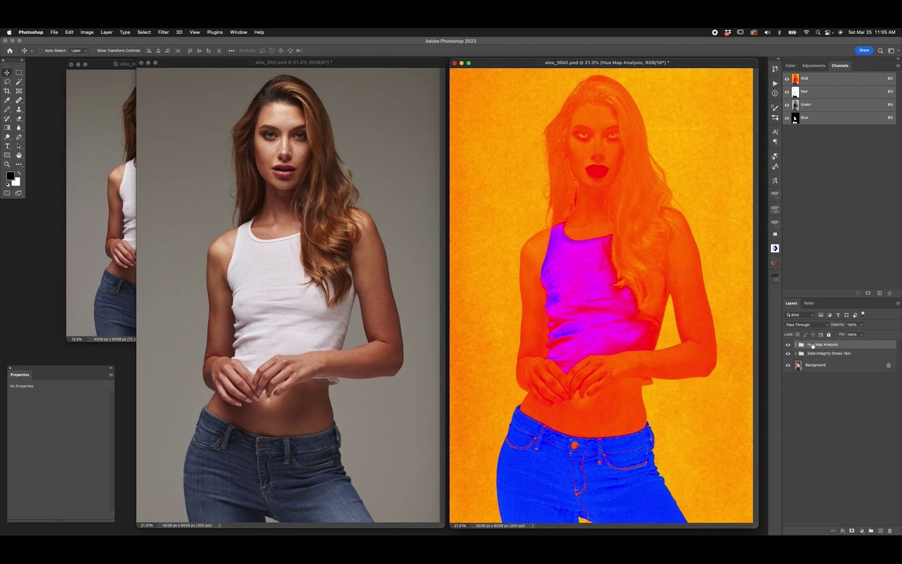
pyautogui.click(813, 355)
pyautogui.moveTo(813, 355); pyautogui.dragTo(326, 308)
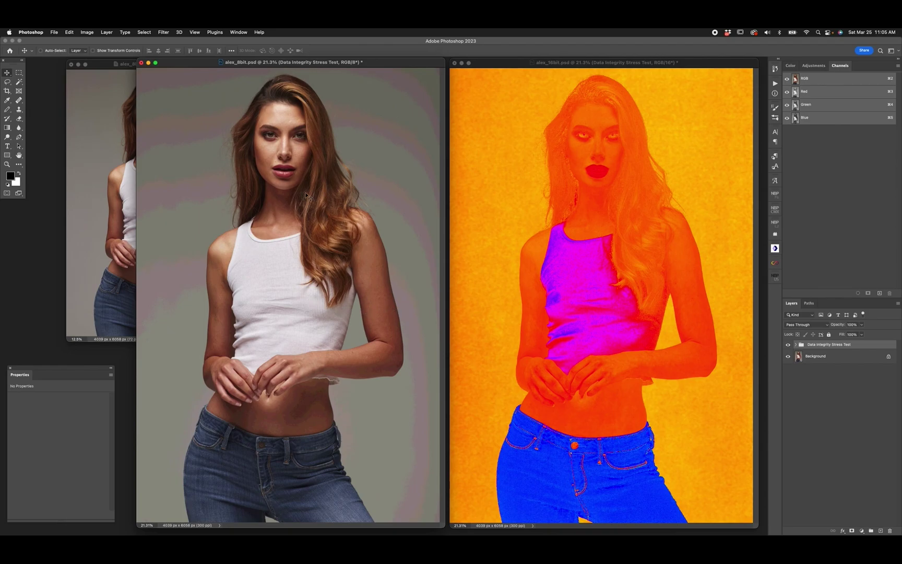
# Step: Expand the copied group in alex_8bit.psd and compare the image with the Levels 1 copy layer hidden and shown
pyautogui.click(795, 344)
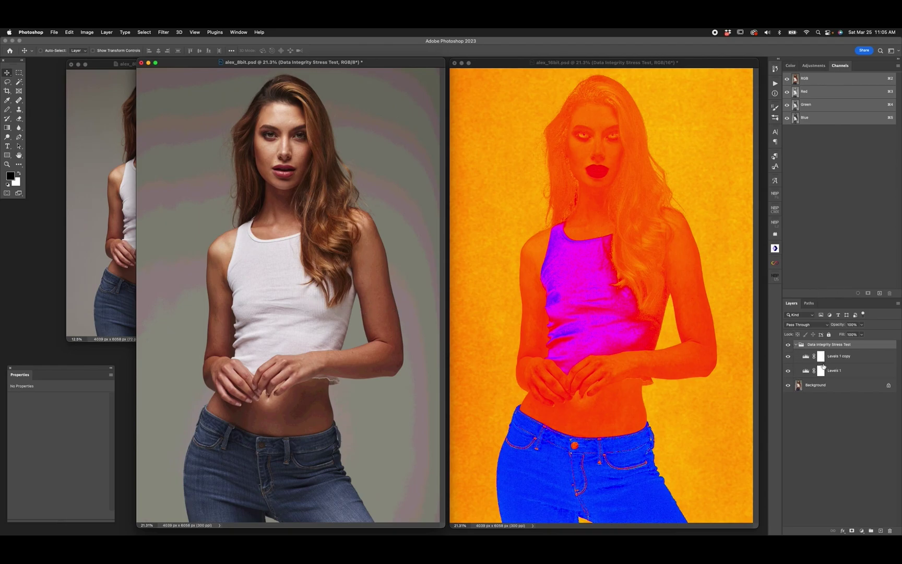
pyautogui.click(833, 371)
pyautogui.click(788, 356)
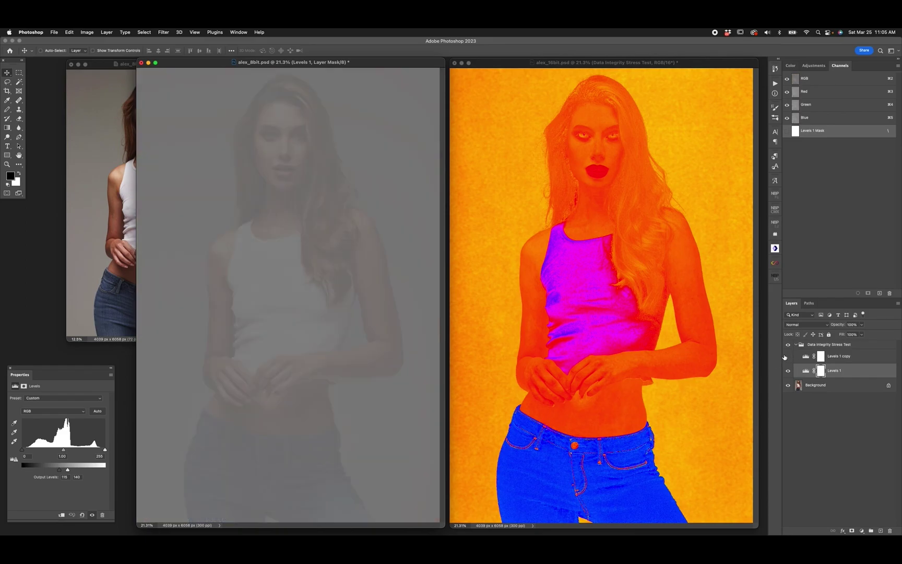
pyautogui.click(786, 356)
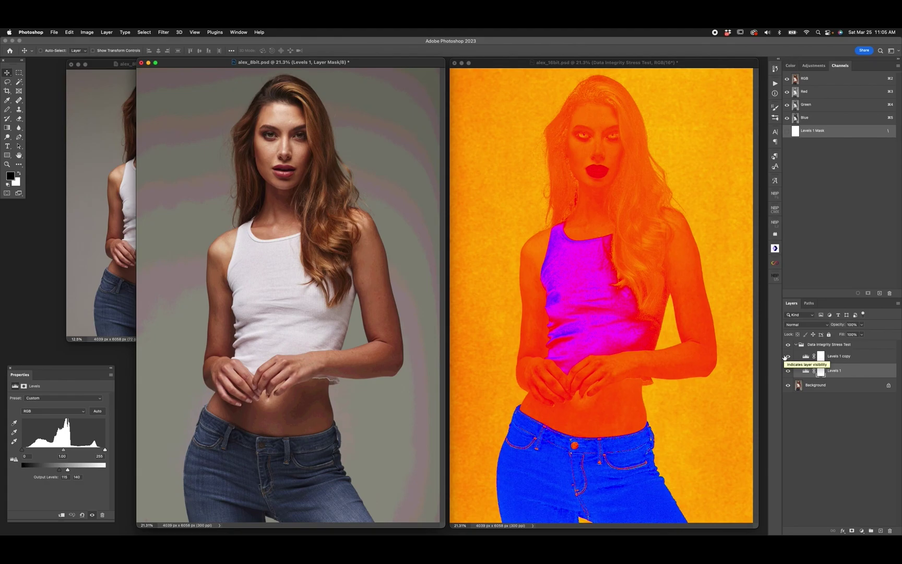
# Step: Hide the Hue Map Analysis group in alex_16bit.psd
pyautogui.click(539, 65)
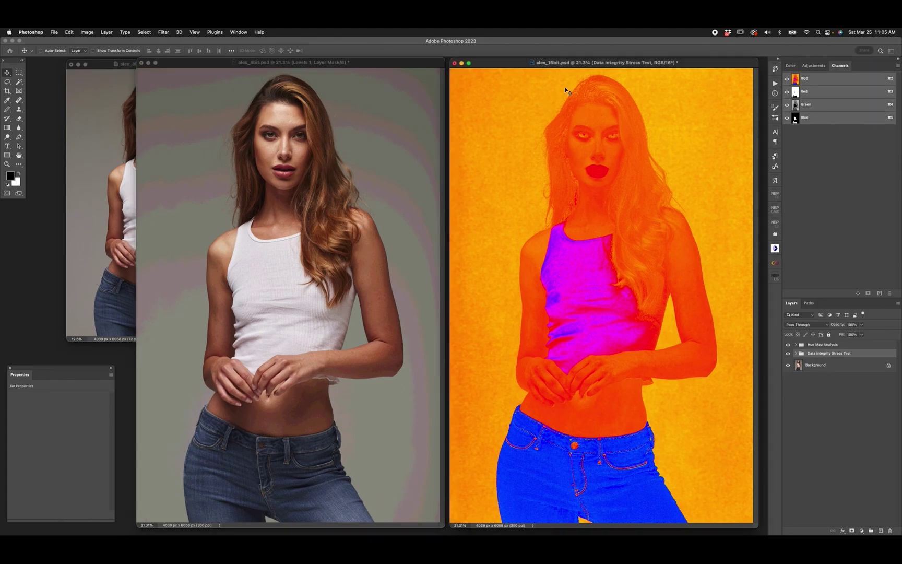
pyautogui.click(787, 344)
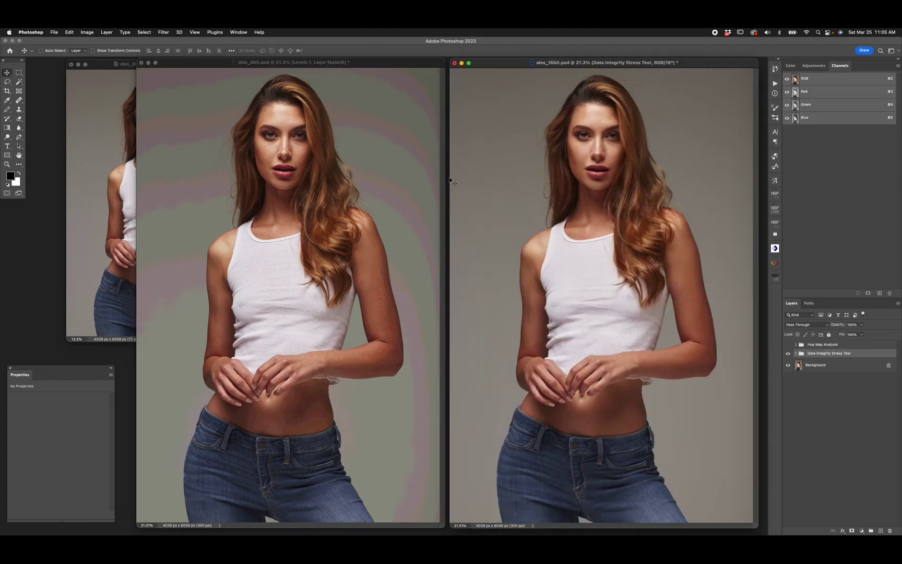
# Step: Collapse the Data Integrity Stress Test group in alex_8bit.psd and hide it
pyautogui.click(401, 60)
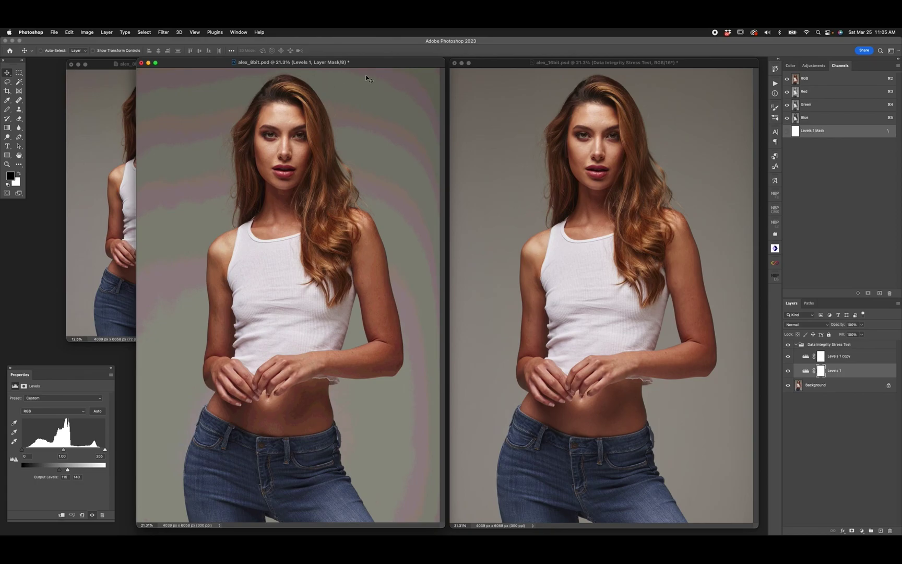
pyautogui.click(501, 64)
pyautogui.hotkey('ctrl', 'Tab')
pyautogui.click(795, 345)
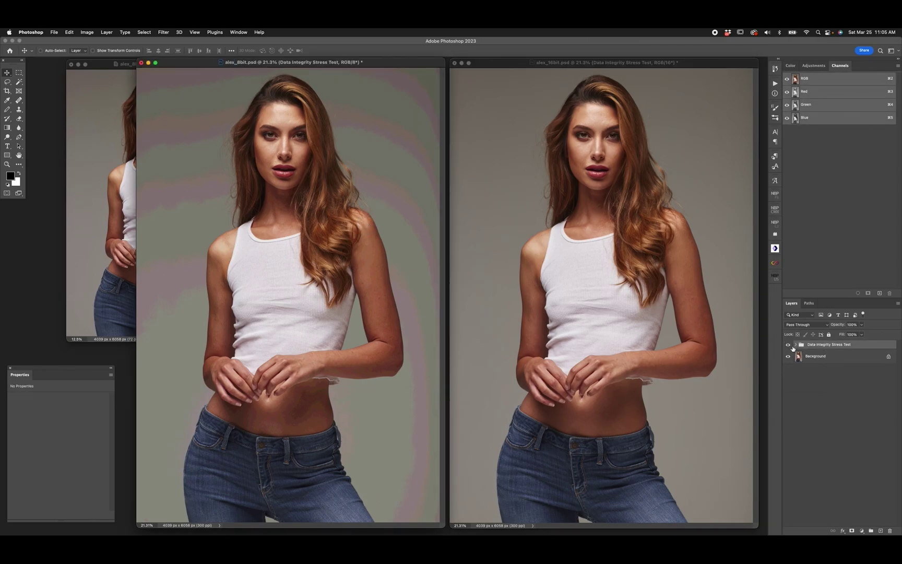
pyautogui.hotkey('ctrl', 'Tab')
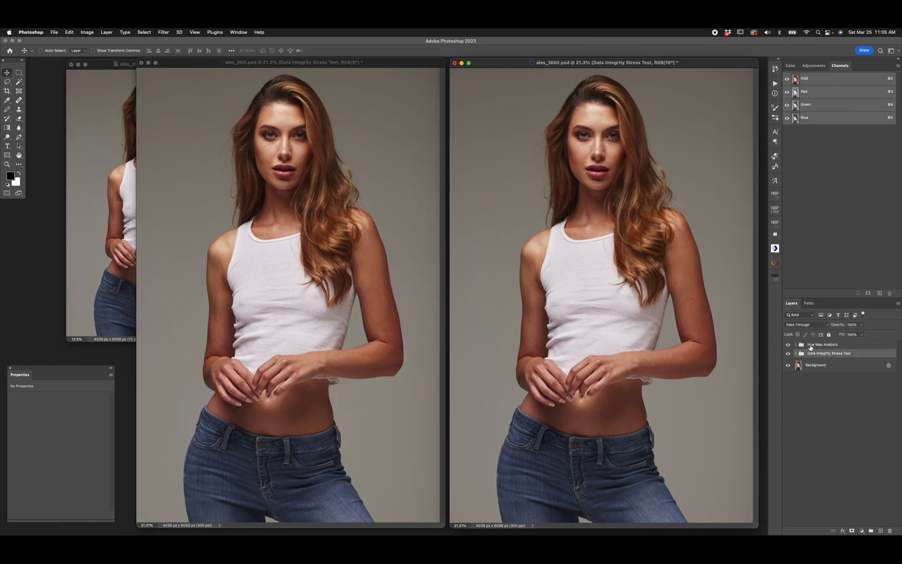
# Step: Copy the visible Hue Map Analysis group from alex_16bit.psd into alex_8bit.psd and show the Data Integrity Stress Test group beneath it
pyautogui.click(788, 344)
pyautogui.moveTo(806, 349); pyautogui.dragTo(303, 286)
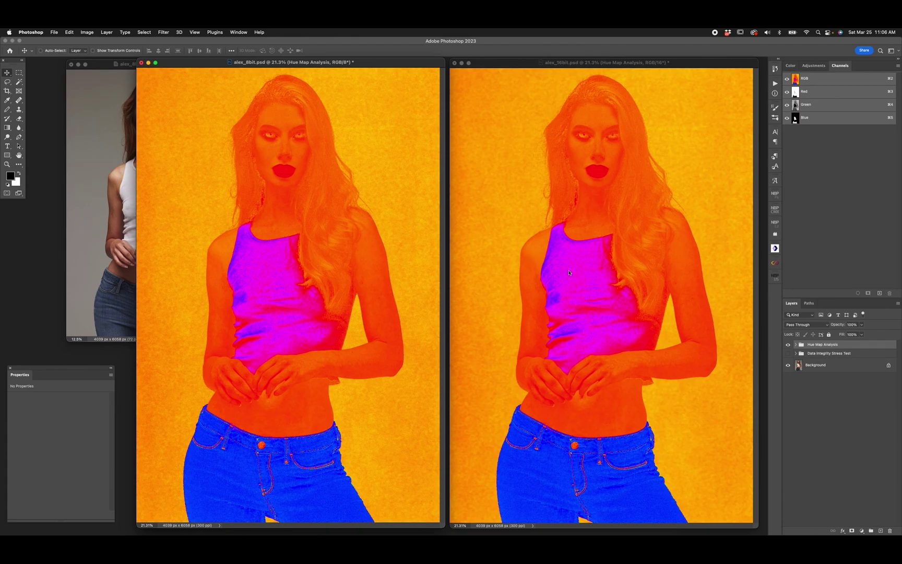
pyautogui.click(788, 354)
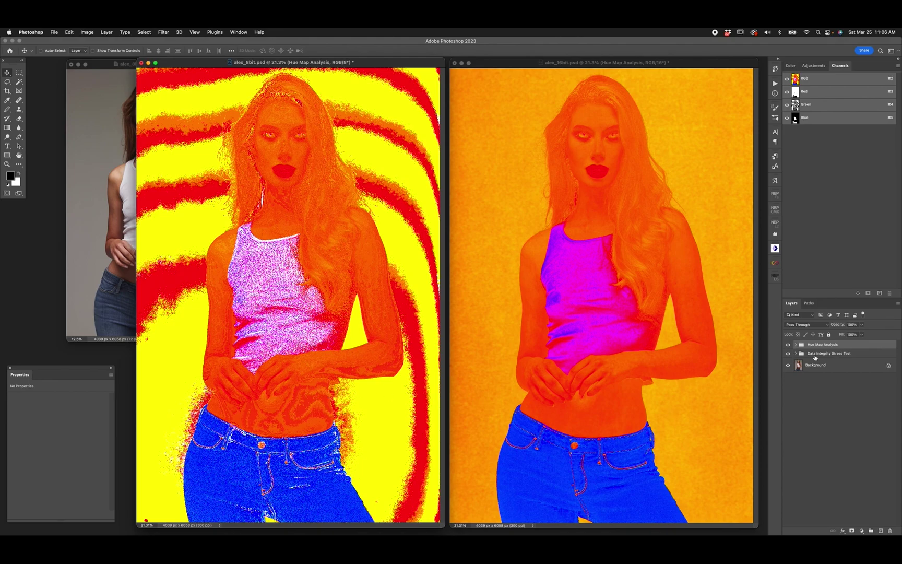
# Step: Hide the hue map in alex_8bit.psd and rearrange the windows so alex_8bit_50.jpg, alex_8bit.psd and alex_16bit.psd are all in view
pyautogui.click(788, 344)
pyautogui.click(120, 196)
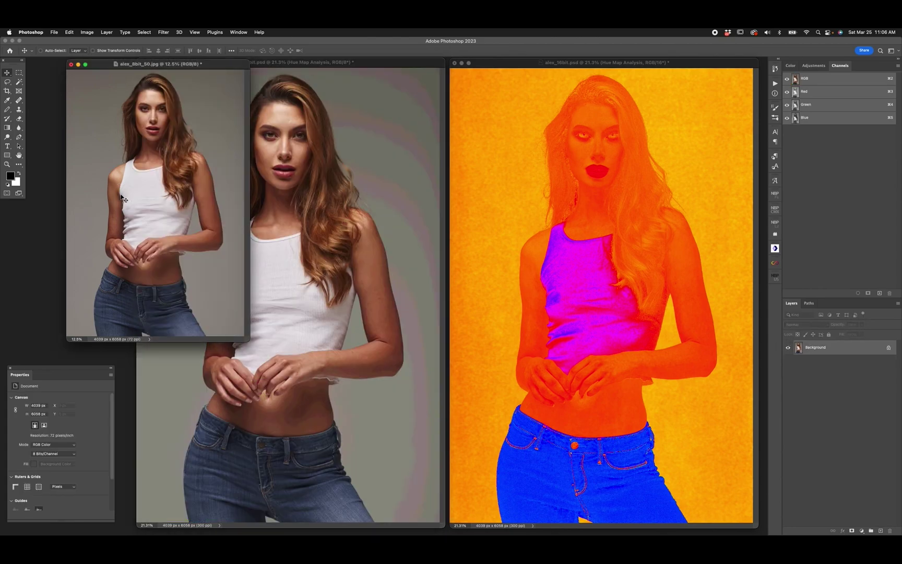
pyautogui.press('super+0')
pyautogui.moveTo(274, 66); pyautogui.dragTo(220, 64)
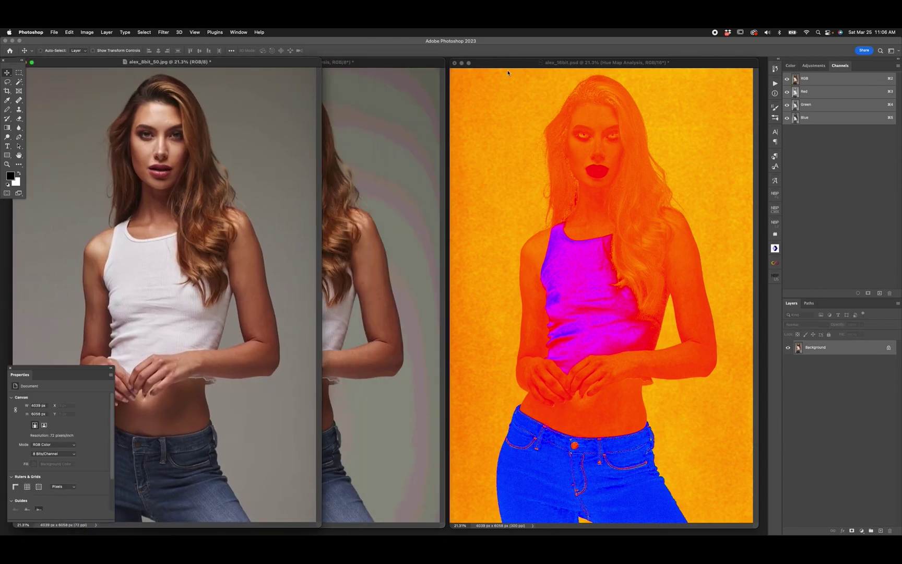
pyautogui.moveTo(498, 63); pyautogui.dragTo(563, 62)
pyautogui.press('super+minus')
pyautogui.click(480, 65)
pyautogui.moveTo(480, 65); pyautogui.dragTo(556, 66)
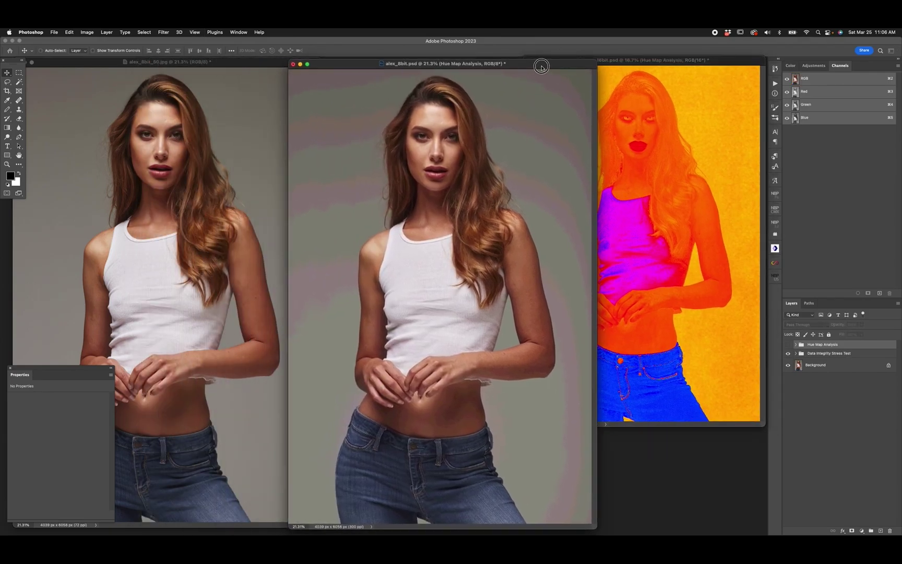
# Step: Copy the Data Integrity Stress Test group from alex_8bit.psd into alex_8bit_50.jpg
pyautogui.click(253, 66)
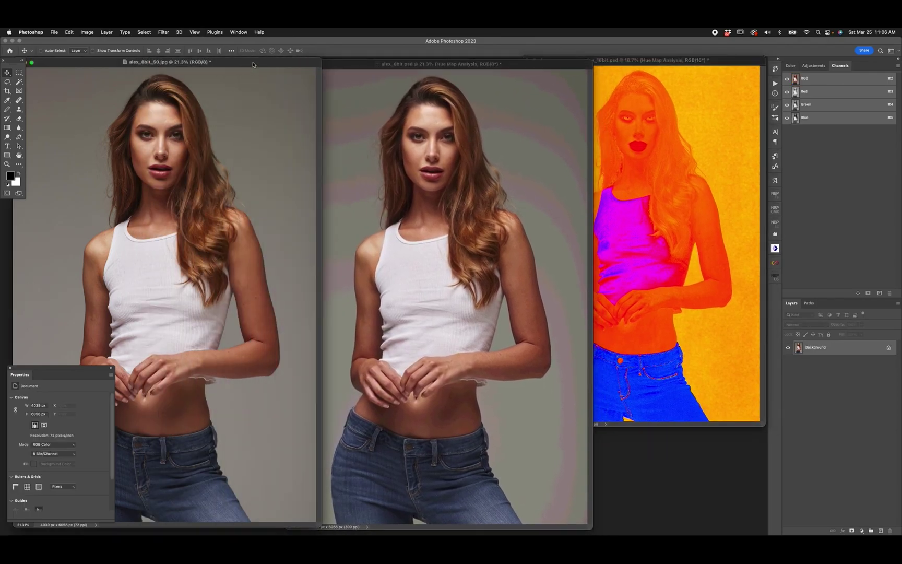
pyautogui.click(367, 184)
pyautogui.moveTo(824, 355); pyautogui.dragTo(156, 262)
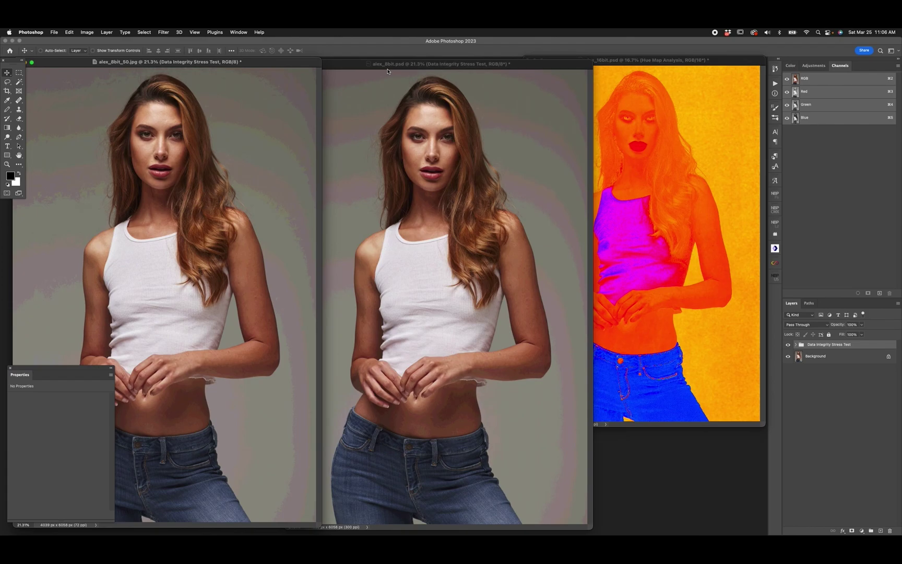
# Step: Zoom into alex_8bit_50.jpg to inspect the background banding, then zoom back out to 21.3% beside alex_8bit.psd
pyautogui.click(7, 164)
pyautogui.click(277, 217)
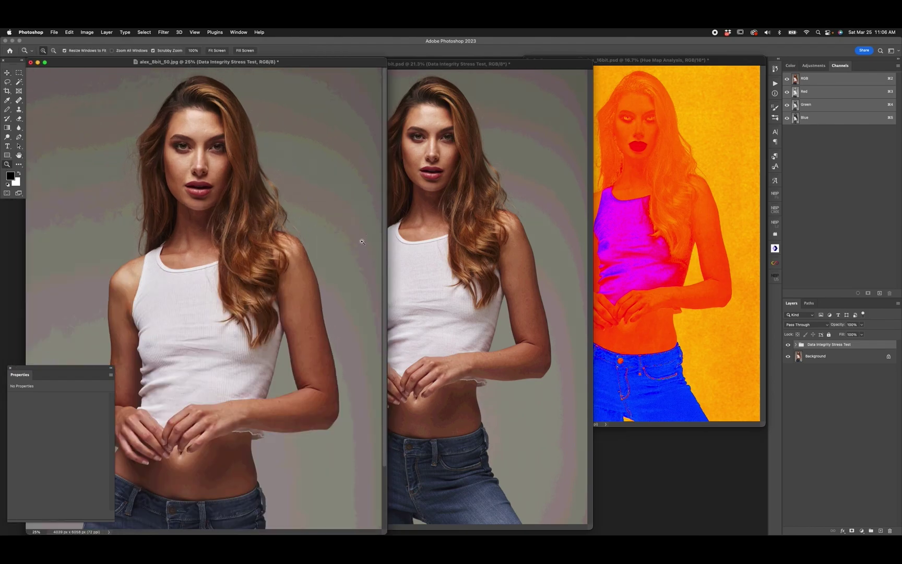
pyautogui.click(363, 241)
pyautogui.press('h')
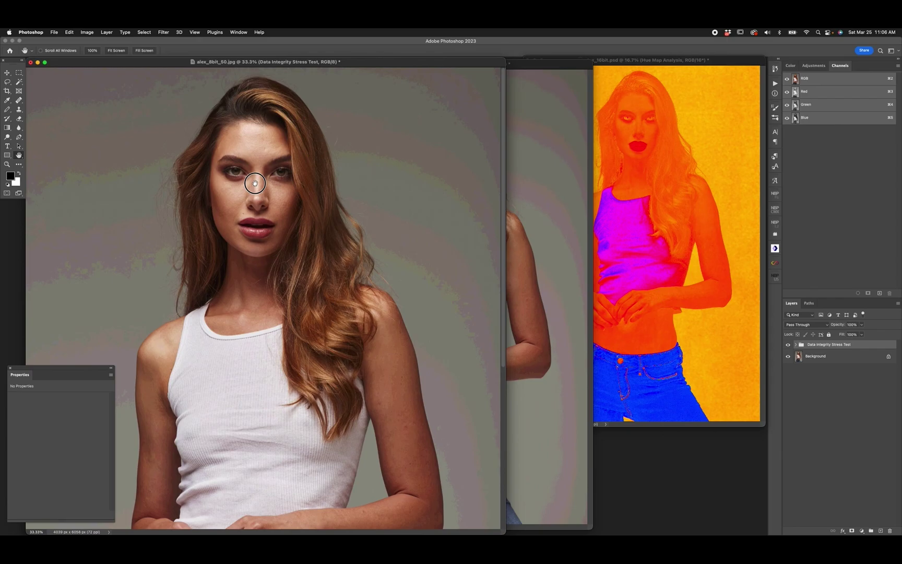
pyautogui.press('z')
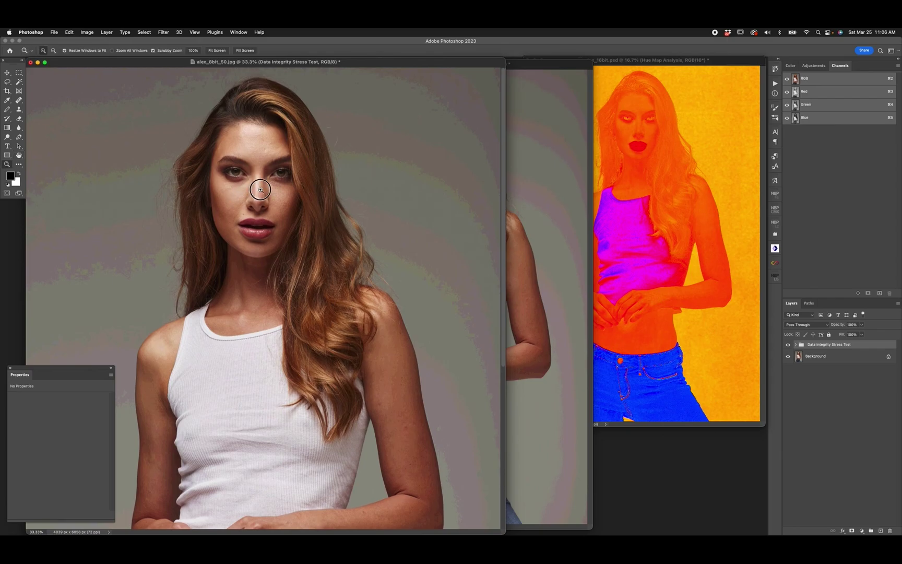
pyautogui.click(253, 191)
pyautogui.moveTo(497, 297); pyautogui.dragTo(450, 264)
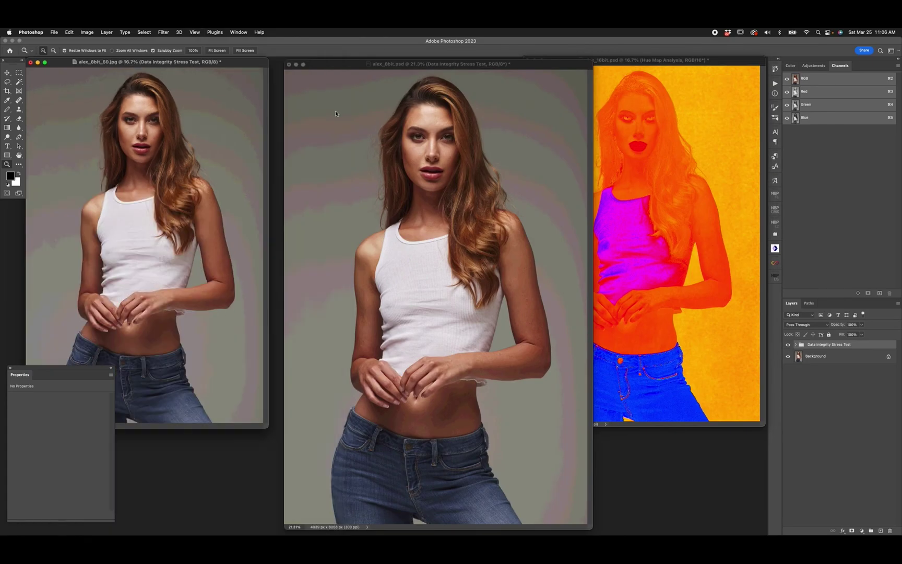
pyautogui.click(287, 64)
pyautogui.press('v')
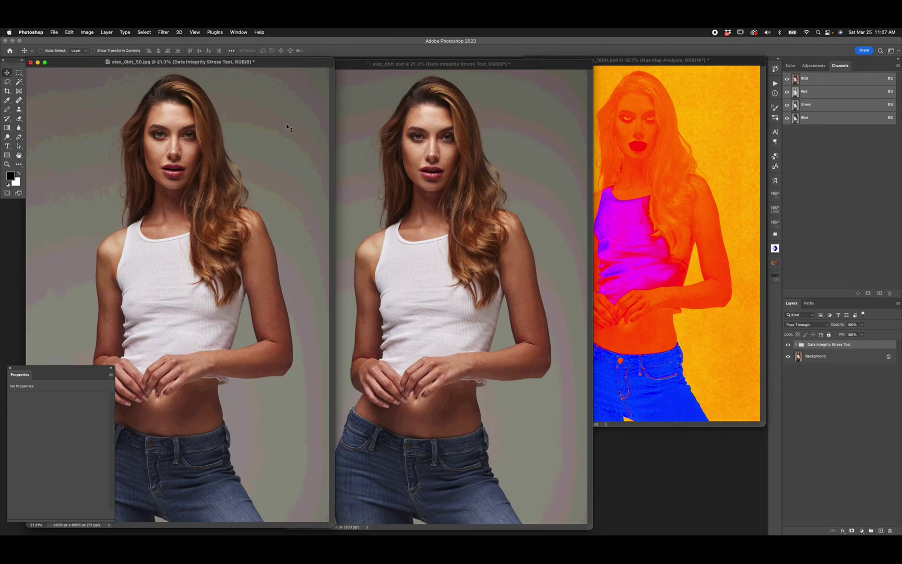
# Step: Show the Hue Map Analysis group in alex_8bit.psd and copy it into alex_8bit_50.jpg
pyautogui.click(363, 65)
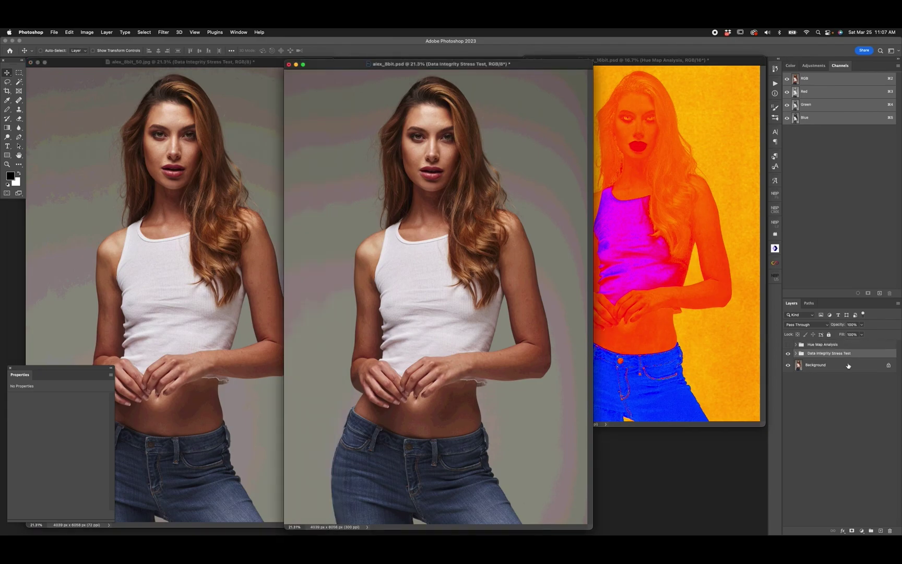
pyautogui.click(788, 344)
pyautogui.click(811, 345)
pyautogui.moveTo(811, 345); pyautogui.dragTo(229, 254)
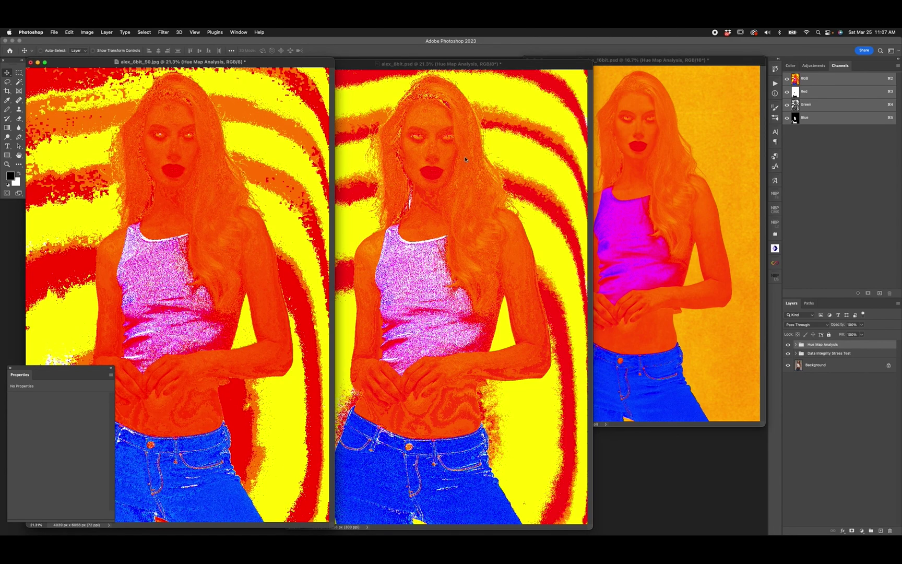
# Step: Place alex_8bit_50.jpg and alex_8bit.psd side by side and compare their hue maps
pyautogui.moveTo(391, 64); pyautogui.dragTo(442, 63)
pyautogui.moveTo(307, 62); pyautogui.dragTo(354, 65)
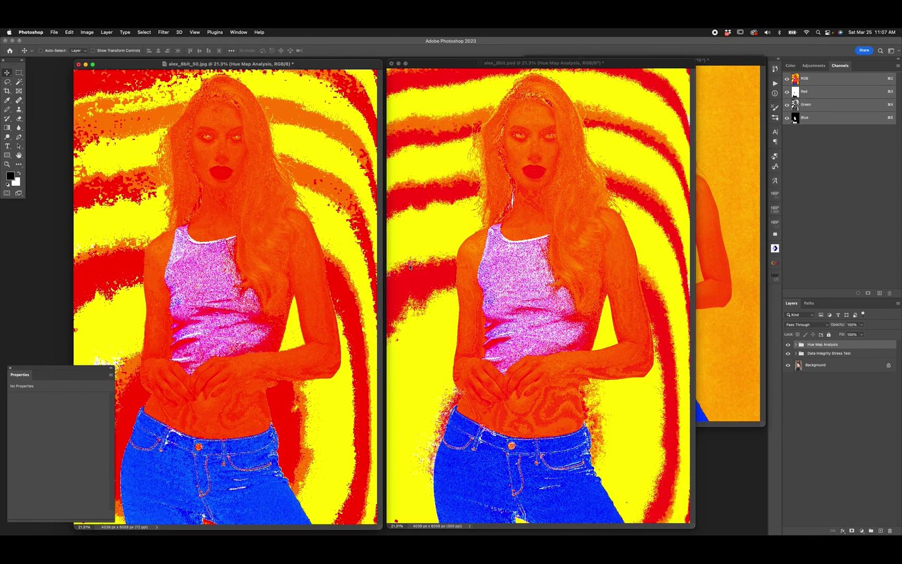
pyautogui.click(629, 91)
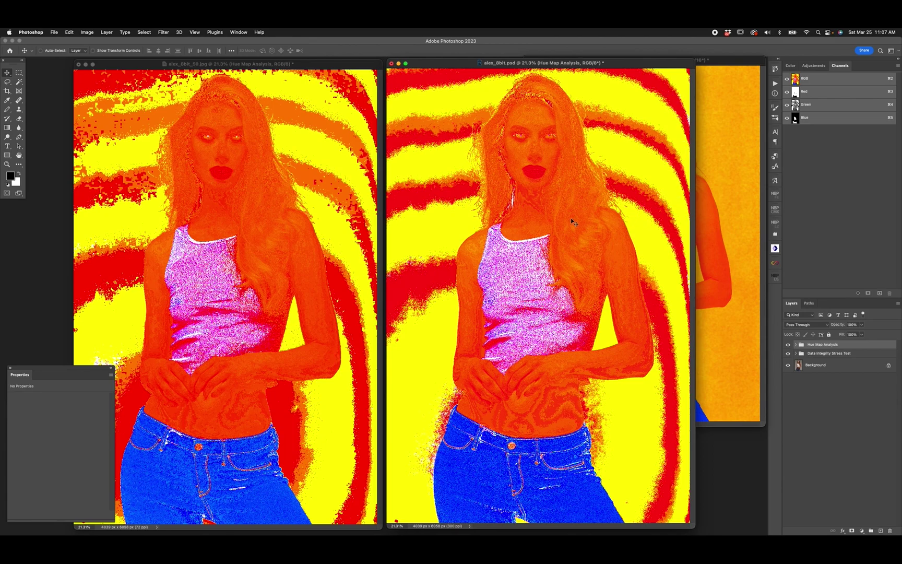
pyautogui.click(149, 65)
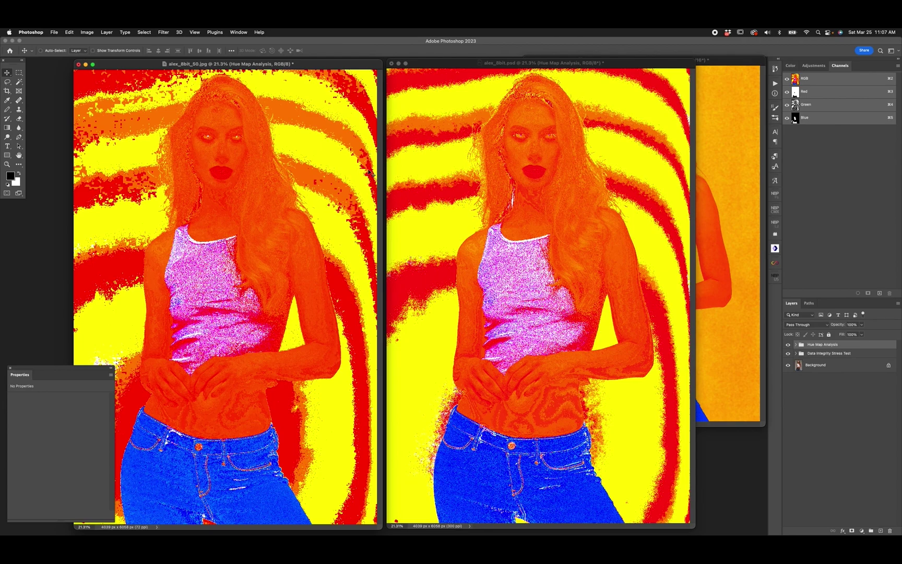
# Step: Reduce alex_8bit_50.jpg and alex_8bit.psd to 16.7% and line up all three document windows side by side
pyautogui.press('super+minus')
pyautogui.click(483, 137)
pyautogui.press('super+minus')
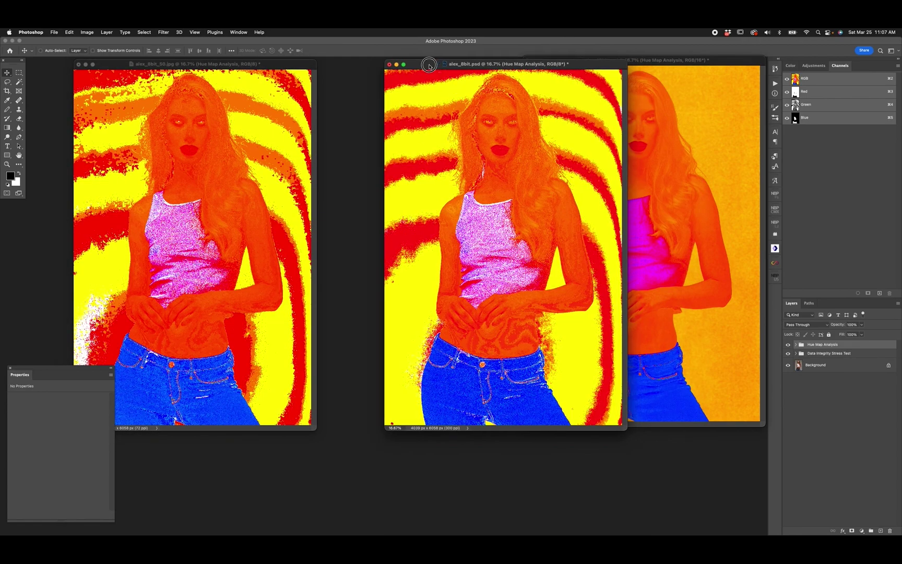
pyautogui.moveTo(436, 63); pyautogui.dragTo(358, 62)
pyautogui.moveTo(282, 63); pyautogui.dragTo(248, 65)
pyautogui.moveTo(358, 62); pyautogui.dragTo(333, 66)
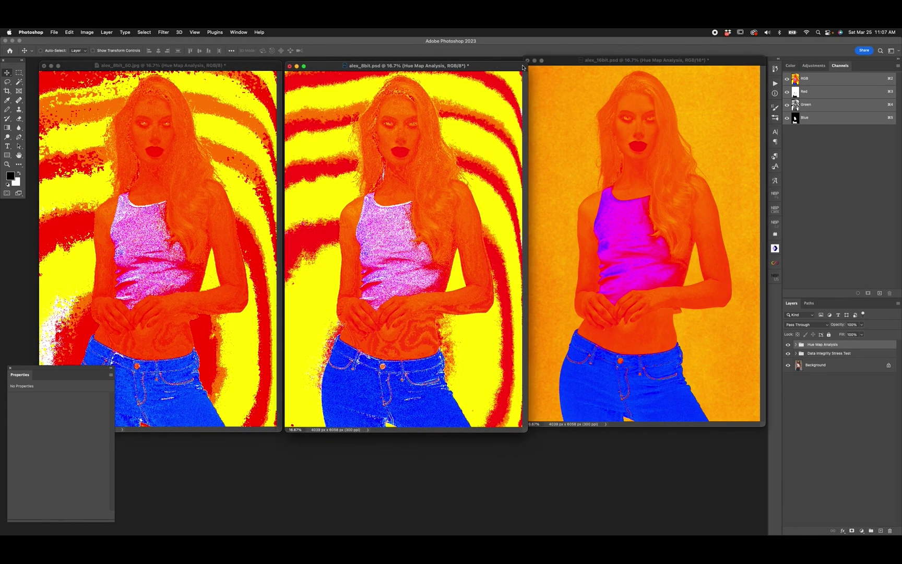
pyautogui.click(561, 62)
pyautogui.moveTo(561, 62); pyautogui.dragTo(567, 70)
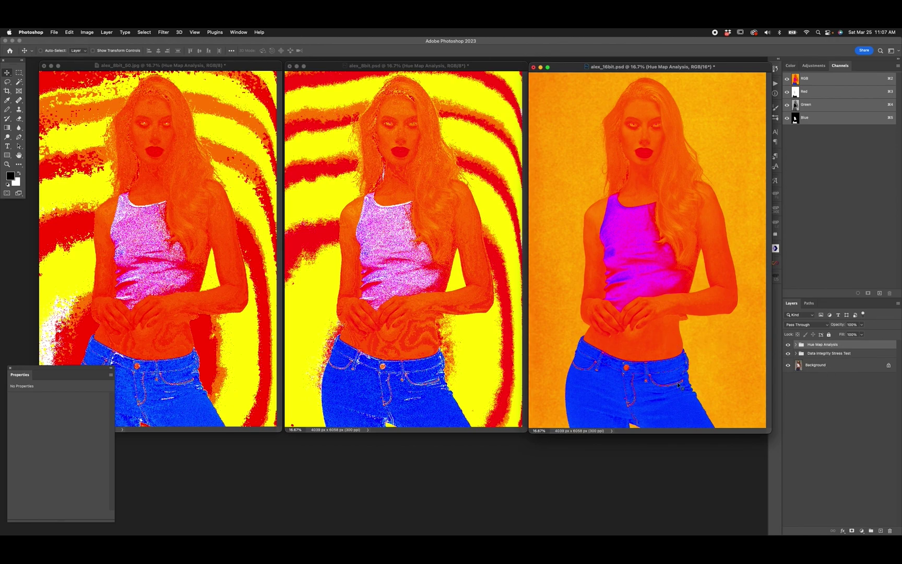
# Step: Hide everything except the Background layer in alex_16bit.psd, alex_8bit.psd and alex_8bit_50.jpg
pyautogui.keyDown('alt'); pyautogui.click(788, 367); pyautogui.keyUp('alt')
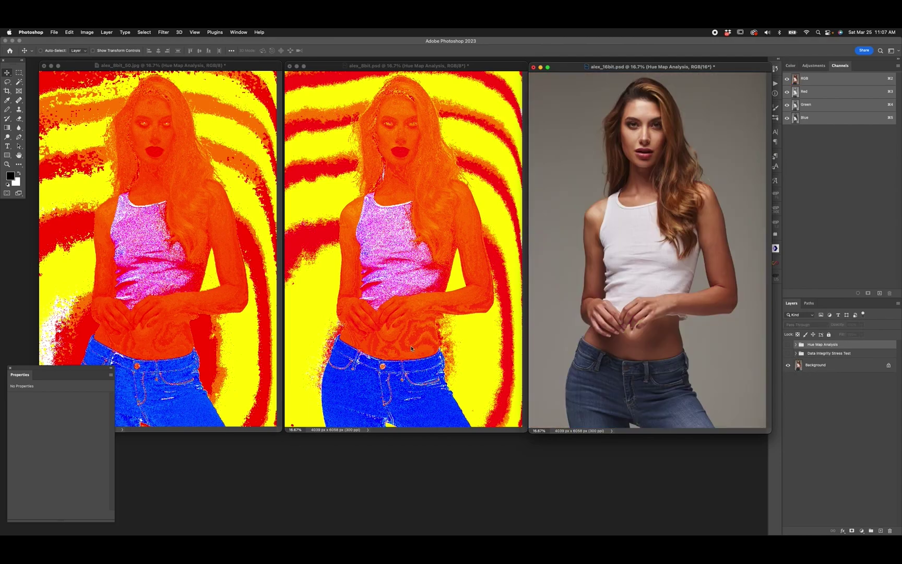
pyautogui.hotkey('ctrl', 'Tab')
pyautogui.keyDown('alt'); pyautogui.click(788, 365); pyautogui.keyUp('alt')
pyautogui.click(276, 307)
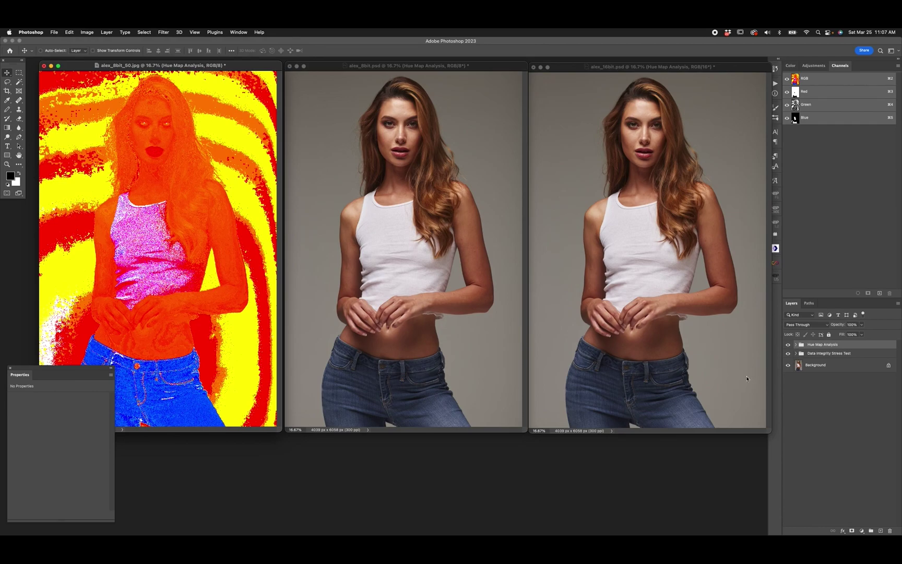
pyautogui.keyDown('alt'); pyautogui.click(788, 366); pyautogui.keyUp('alt')
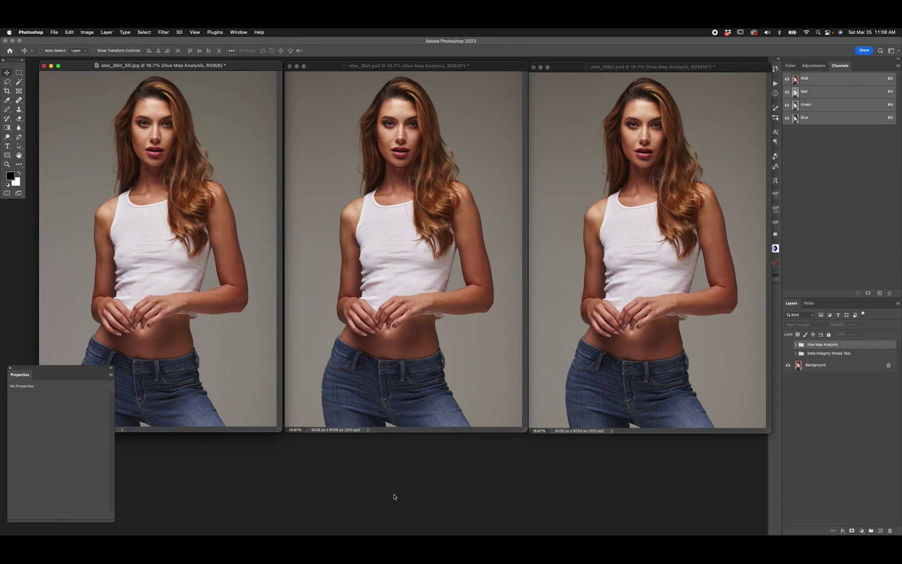
# Step: Select the Background layer in each of the three documents
pyautogui.click(582, 402)
pyautogui.click(847, 366)
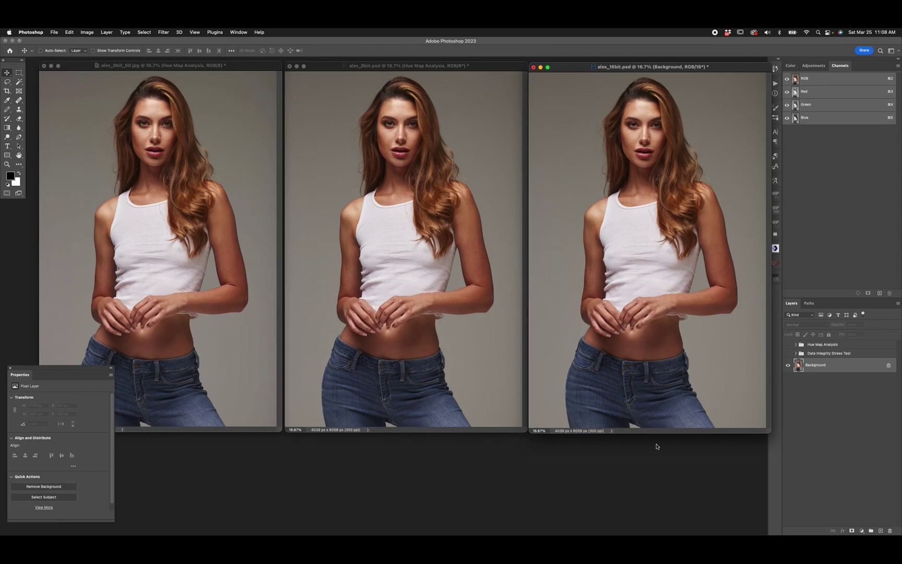
pyautogui.click(417, 360)
pyautogui.click(829, 364)
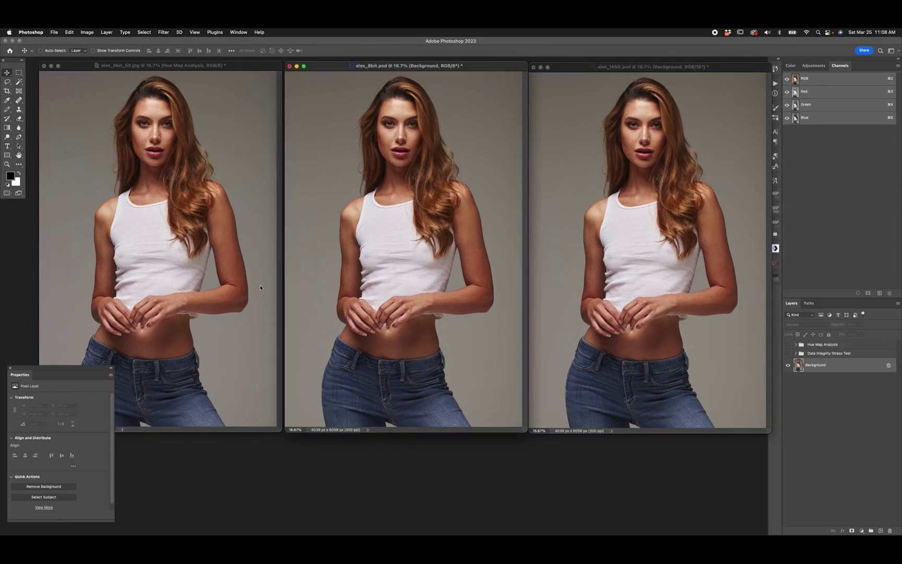
pyautogui.click(261, 288)
pyautogui.click(840, 367)
# Step: Add a Color Lookup adjustment layer above the Background in alex_16bit.psd using the Fuji F125 Kodak 2393 (by Adobe).cube LUT
pyautogui.click(681, 350)
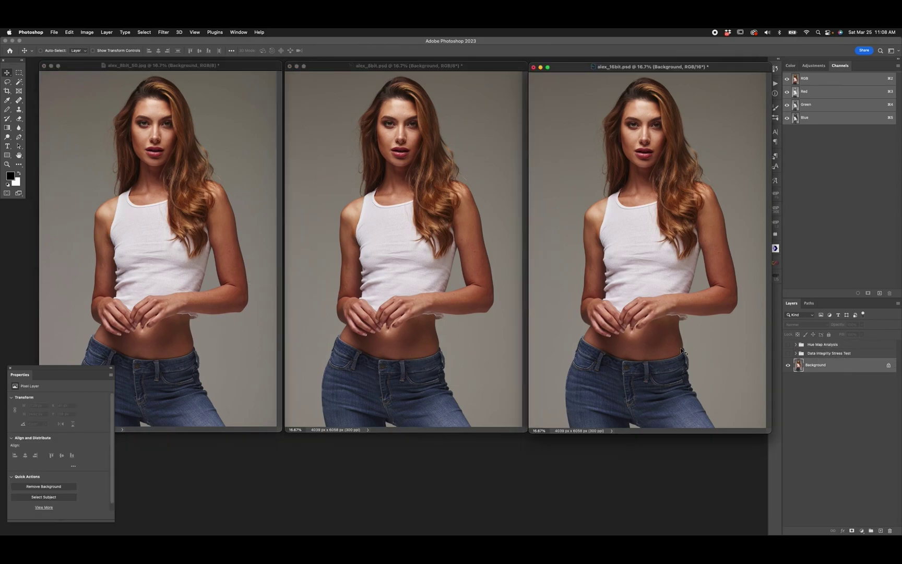
pyautogui.click(862, 530)
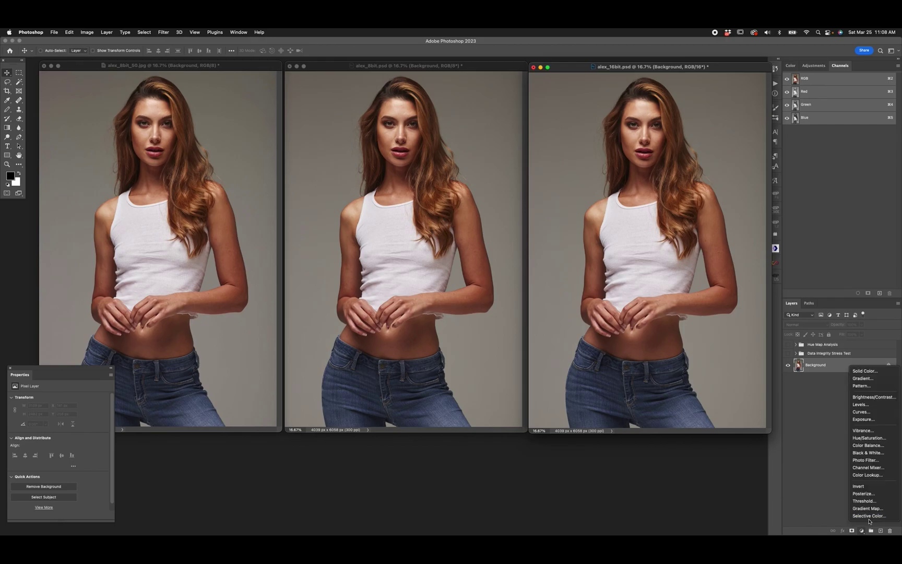
pyautogui.press('Escape')
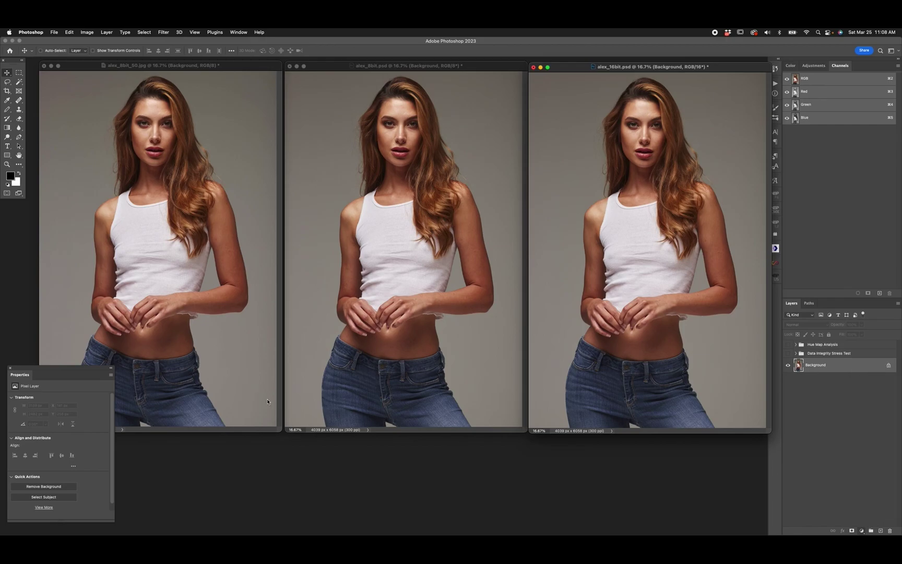
pyautogui.click(73, 397)
pyautogui.scroll(-3, 79, 470)
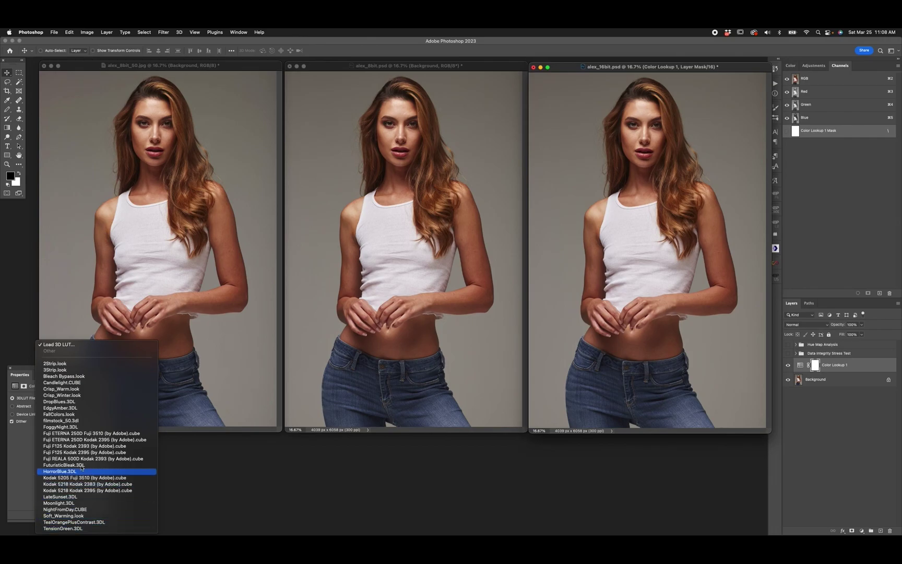
pyautogui.click(88, 445)
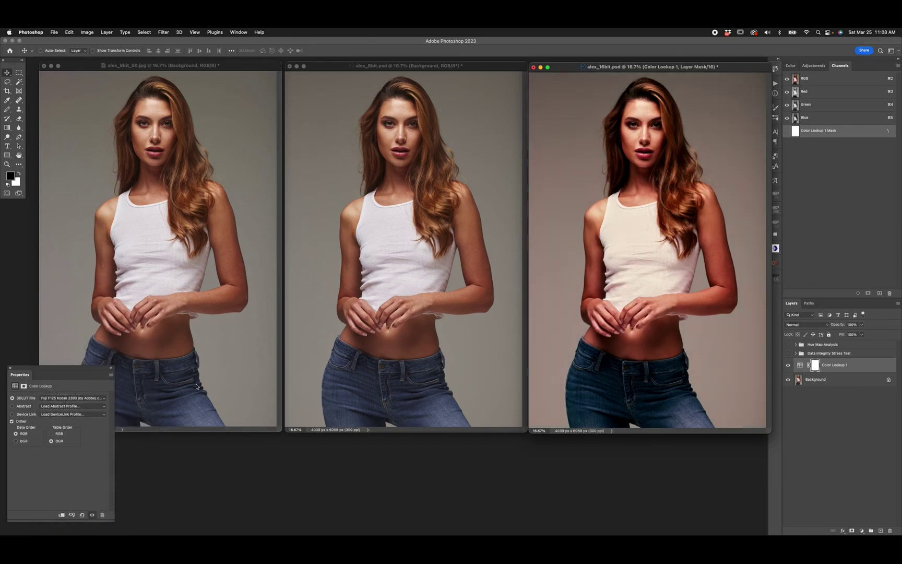
# Step: Add a Brightness/Contrast adjustment layer in Luminosity mode above Color Lookup in alex_16bit.psd with brightness 10 and contrast 30
pyautogui.click(860, 530)
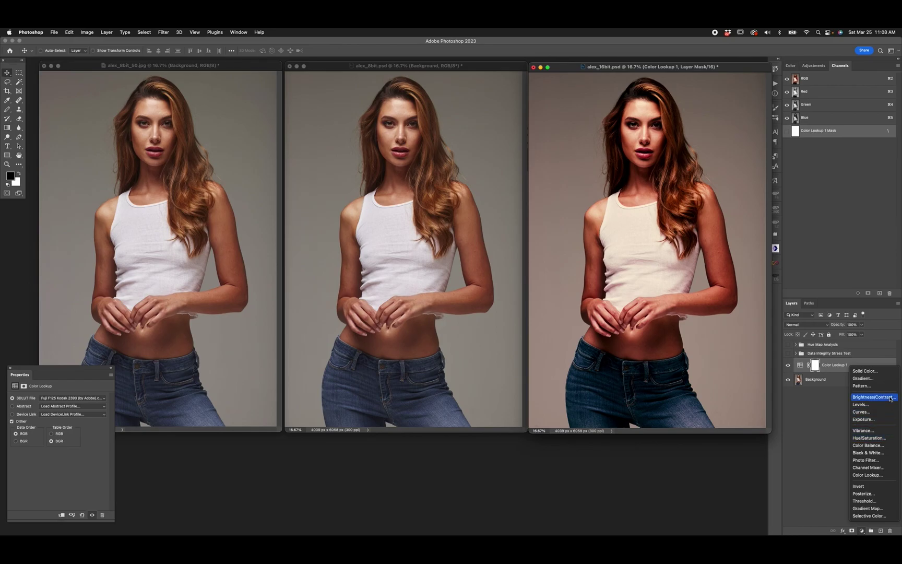
pyautogui.click(878, 397)
pyautogui.click(813, 324)
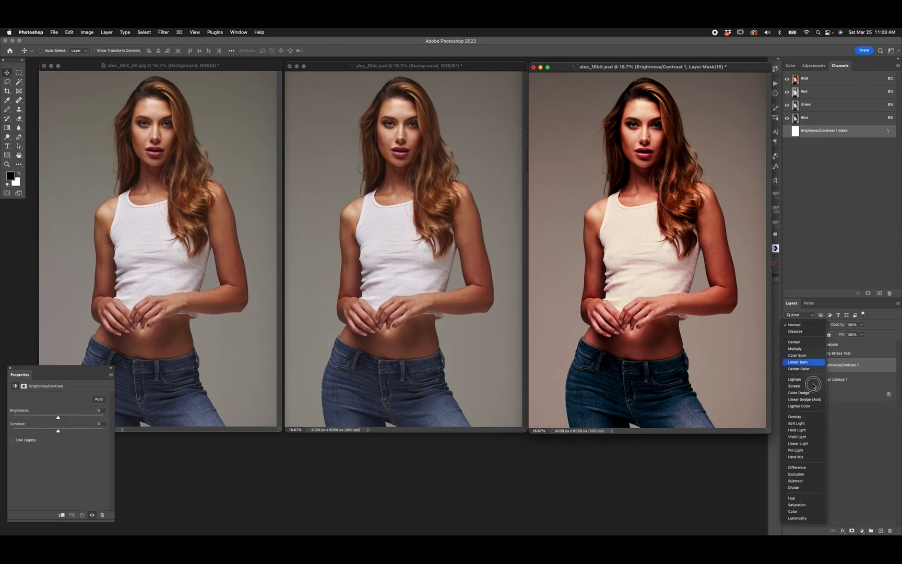
pyautogui.click(799, 520)
pyautogui.click(104, 424)
pyautogui.write('10')
pyautogui.press('Return')
pyautogui.hotkey('shift', 'Up')
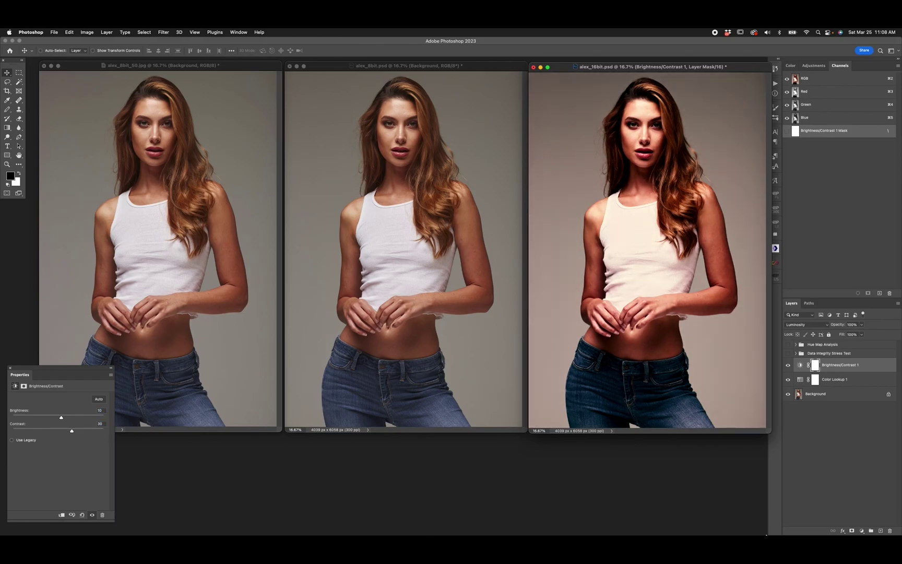
# Step: Add a Levels adjustment layer above Brightness/Contrast in Luminosity mode with output levels 15 and 240
pyautogui.click(861, 530)
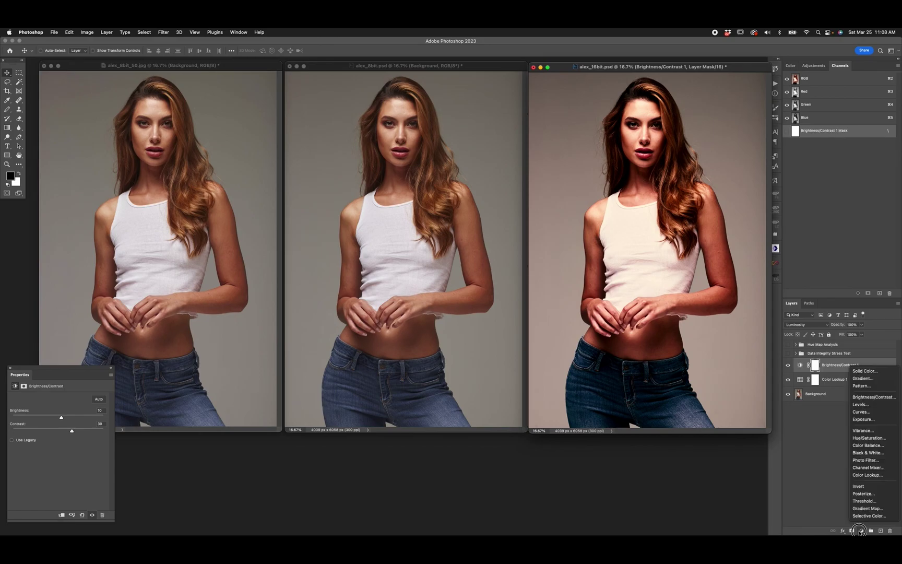
pyautogui.click(877, 404)
pyautogui.click(807, 324)
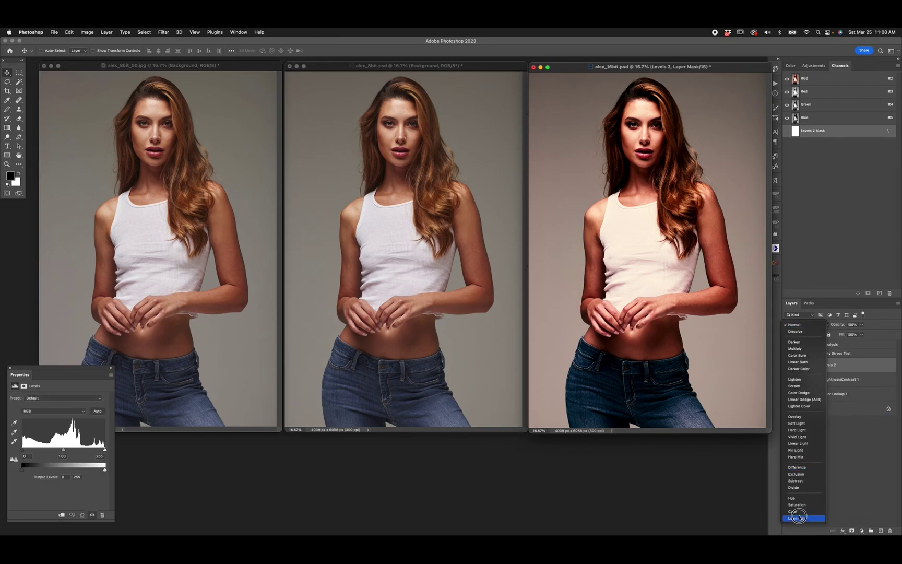
pyautogui.click(798, 517)
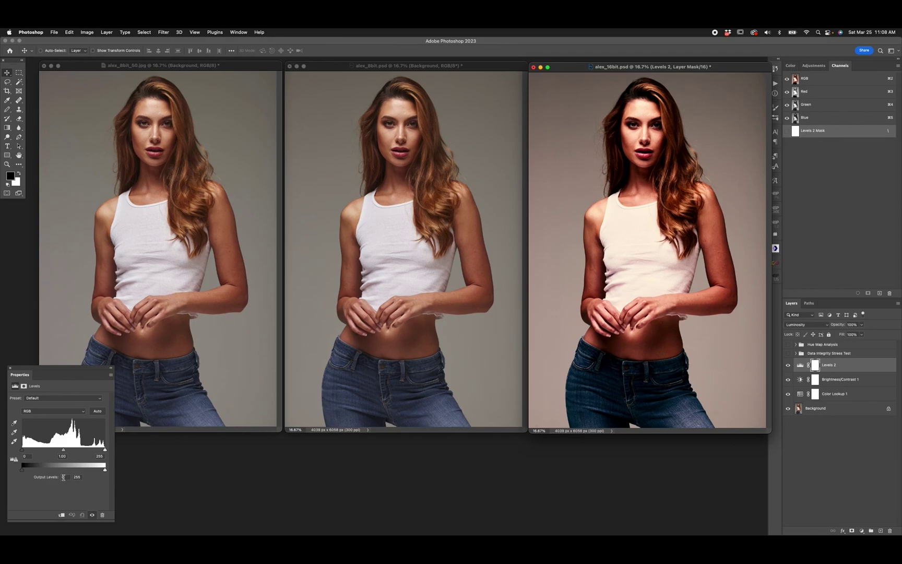
pyautogui.write('10')
pyautogui.press('Tab')
pyautogui.write('245')
pyautogui.press('Tab')
pyautogui.press('Tab')
pyautogui.press('Tab')
pyautogui.press('Tab')
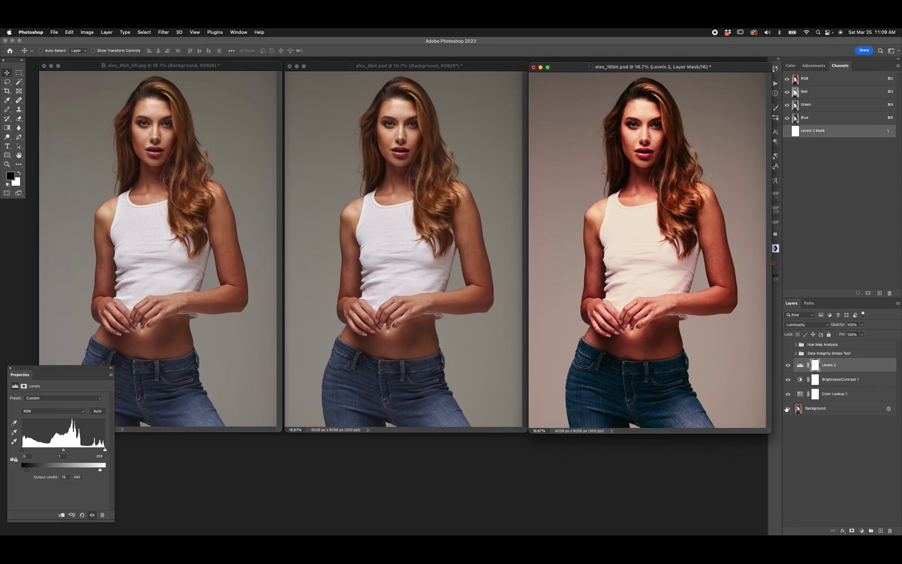
# Step: Add a Selective Color adjustment layer above Brightness/Contrast and adjust the black, magenta and yellow amounts for Blacks
pyautogui.click(835, 381)
pyautogui.click(864, 532)
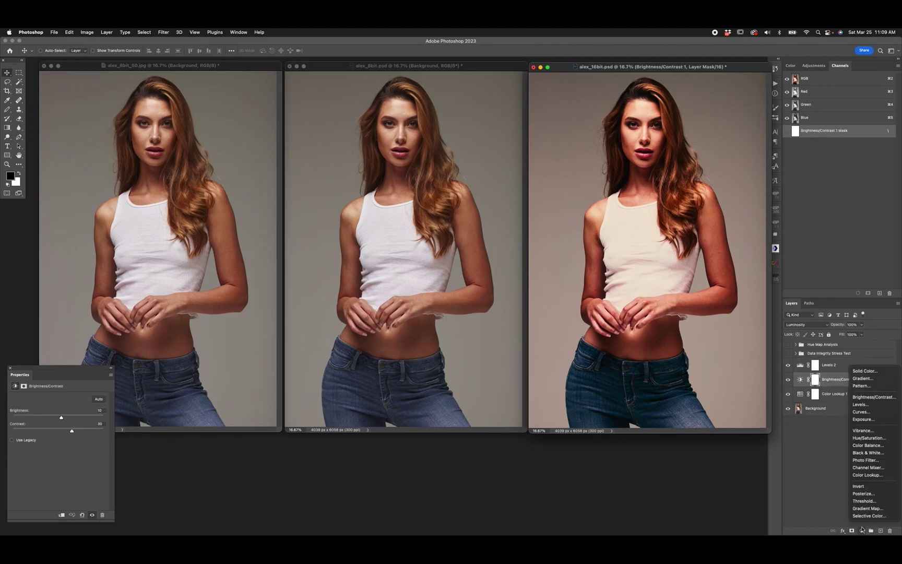
pyautogui.click(871, 516)
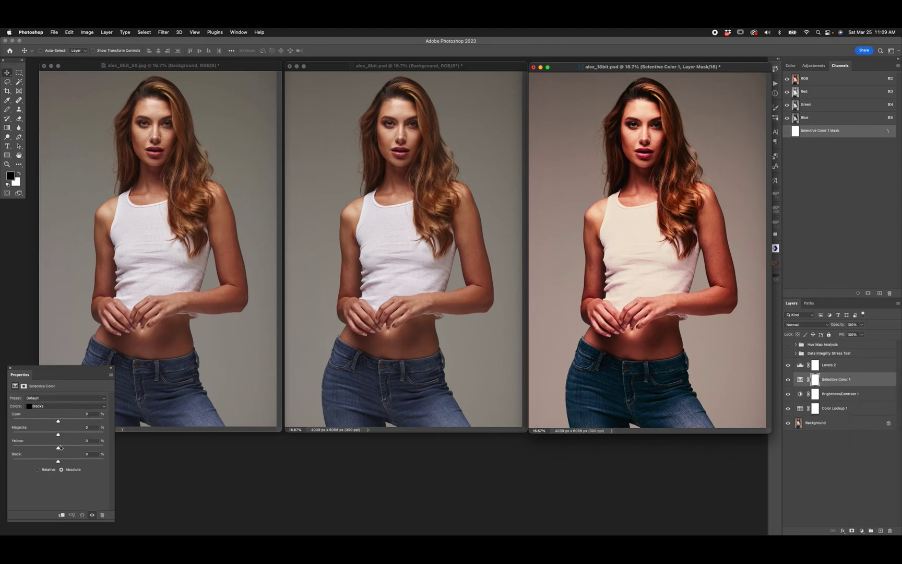
pyautogui.moveTo(56, 461); pyautogui.dragTo(54, 461)
pyautogui.click(64, 434)
pyautogui.click(60, 446)
# Step: Raise the cyan of the Neutrals slightly and set their magenta to -5% in the Selective Color adjustment
pyautogui.click(65, 406)
pyautogui.click(63, 400)
pyautogui.click(56, 420)
pyautogui.click(59, 422)
pyautogui.moveTo(58, 422); pyautogui.dragTo(59, 421)
pyautogui.click(56, 435)
# Step: Hide and reshow all adjustment layers in alex_16bit.psd to compare the graded image with the original
pyautogui.click(788, 408)
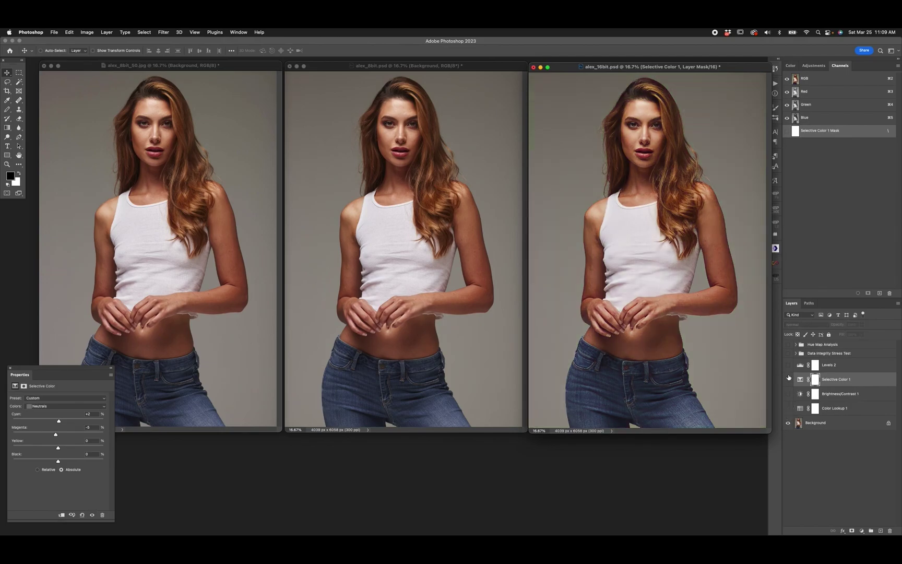
pyautogui.click(787, 407)
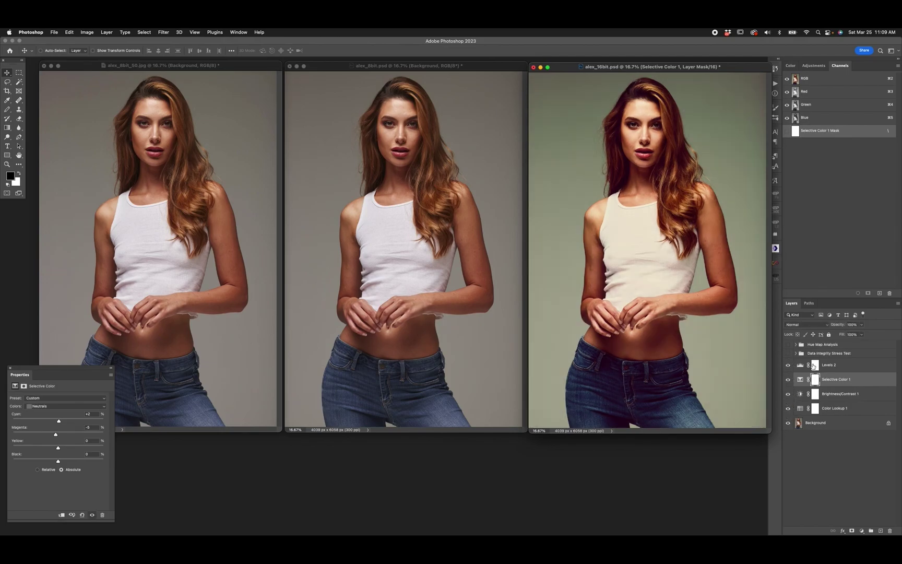
pyautogui.click(825, 368)
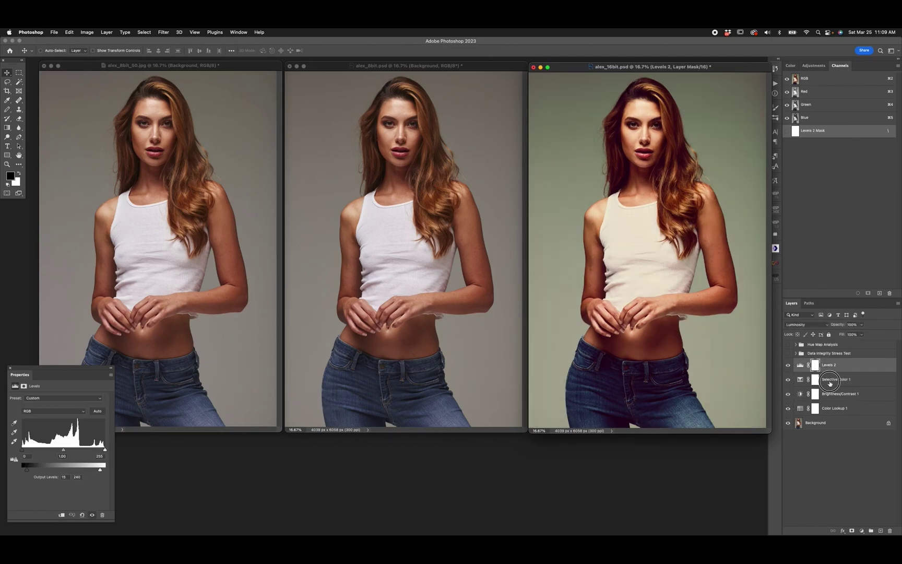
# Step: Add a black Solid Color fill layer directly above the Selective Color layer
pyautogui.click(829, 383)
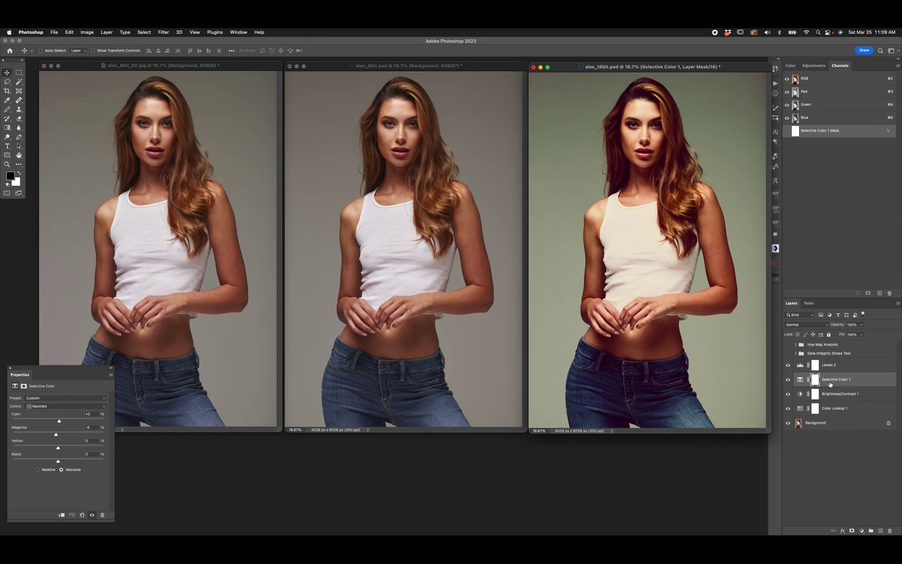
pyautogui.click(862, 531)
pyautogui.click(870, 374)
pyautogui.press('Return')
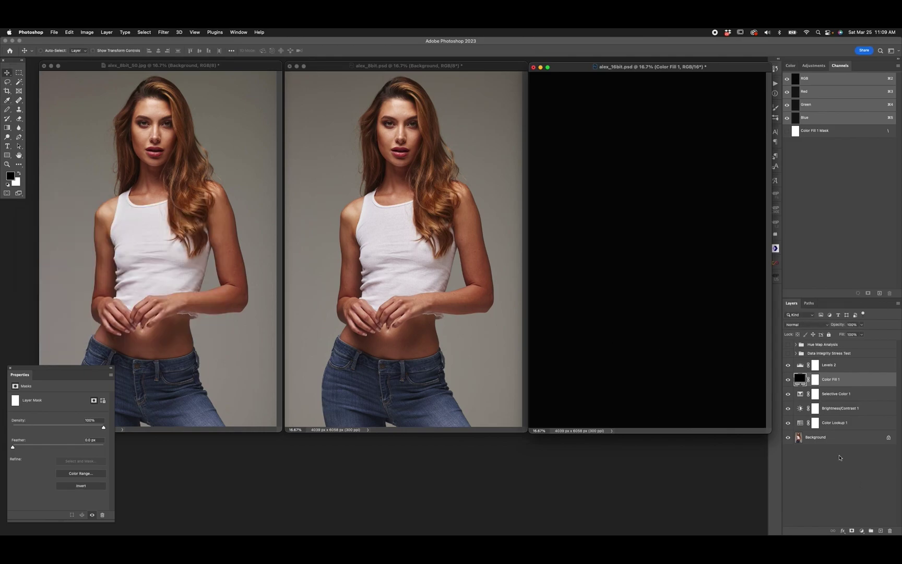
# Step: Paint black over the subject on the Color Fill mask with a soft 5000 px brush, leaving a dark vignette around the edges
pyautogui.click(814, 380)
pyautogui.press('b')
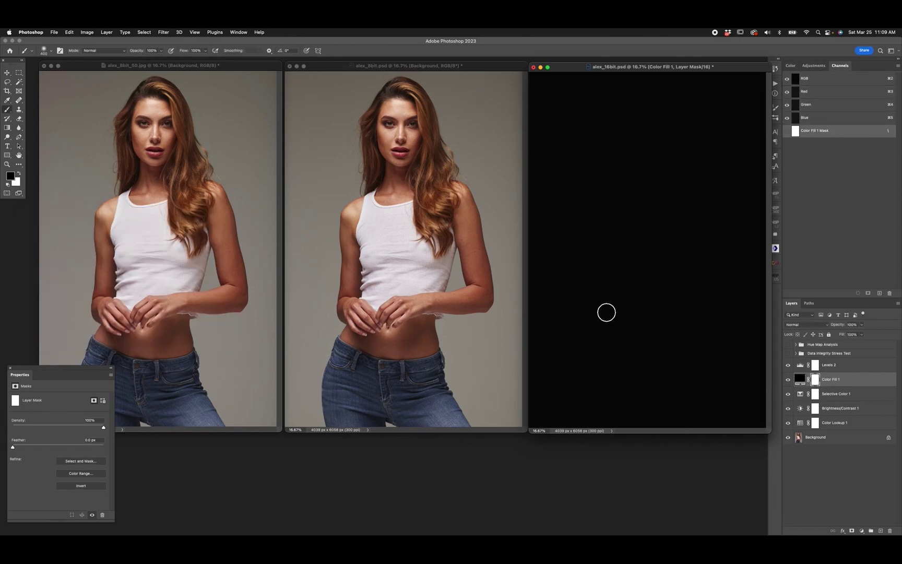
pyautogui.press(']')
pyautogui.press(']')
pyautogui.press(']')
pyautogui.press(']')
pyautogui.press(']')
pyautogui.press(']')
pyautogui.press(']')
pyautogui.press(']')
pyautogui.press(']')
pyautogui.press(']')
pyautogui.press(']')
pyautogui.press(']')
pyautogui.press(']')
pyautogui.press(']')
pyautogui.press(']')
pyautogui.press(']')
pyautogui.press(']')
pyautogui.press(']')
pyautogui.press(']')
pyautogui.press(']')
pyautogui.press(']')
pyautogui.press(']')
pyautogui.press(']')
pyautogui.press(']')
pyautogui.press(']')
pyautogui.press(']')
pyautogui.press(']')
pyautogui.press(']')
pyautogui.press(']')
pyautogui.press(']')
pyautogui.press(']')
pyautogui.press(']')
pyautogui.press(']')
pyautogui.press(']')
pyautogui.press(']')
pyautogui.press(']')
pyautogui.press(']')
pyautogui.press(']')
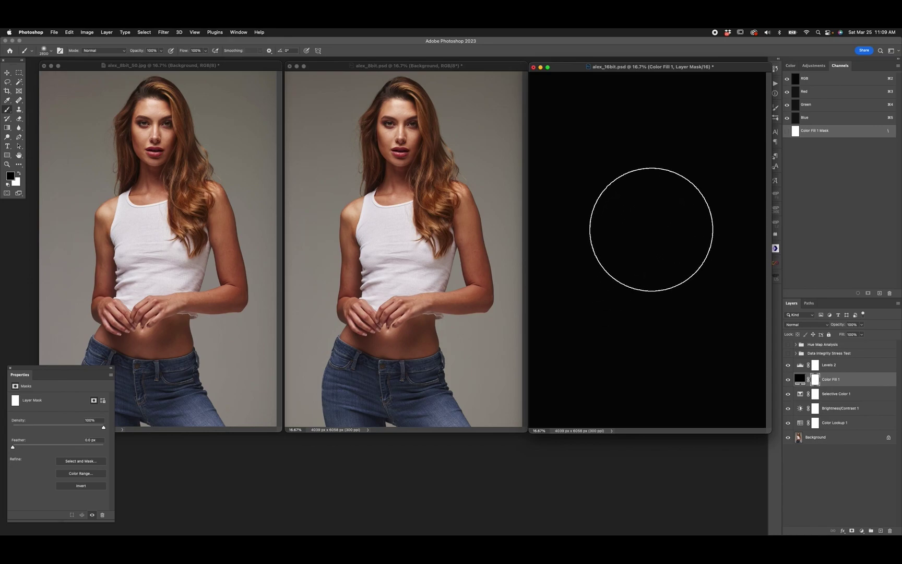
pyautogui.press(']')
pyautogui.press(']')
pyautogui.press(']')
pyautogui.press(']')
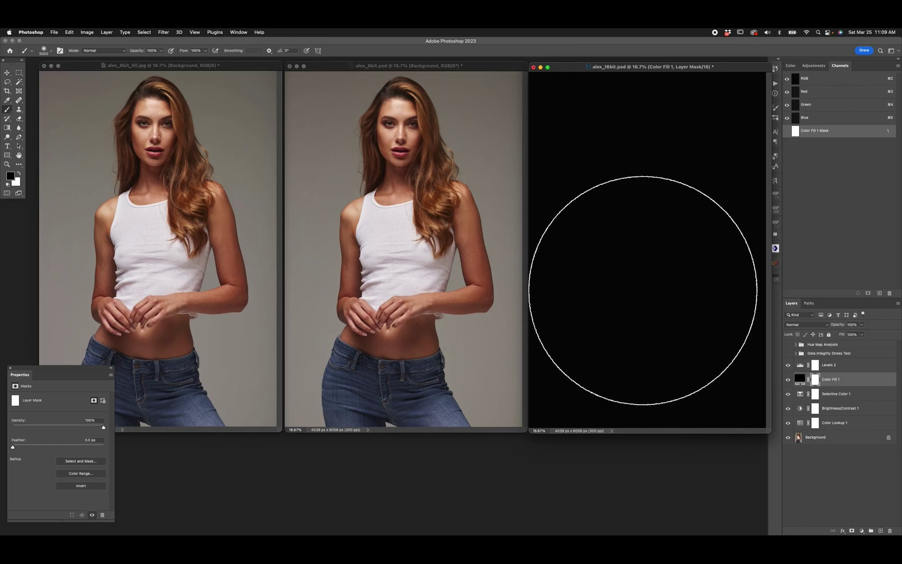
pyautogui.click(641, 287)
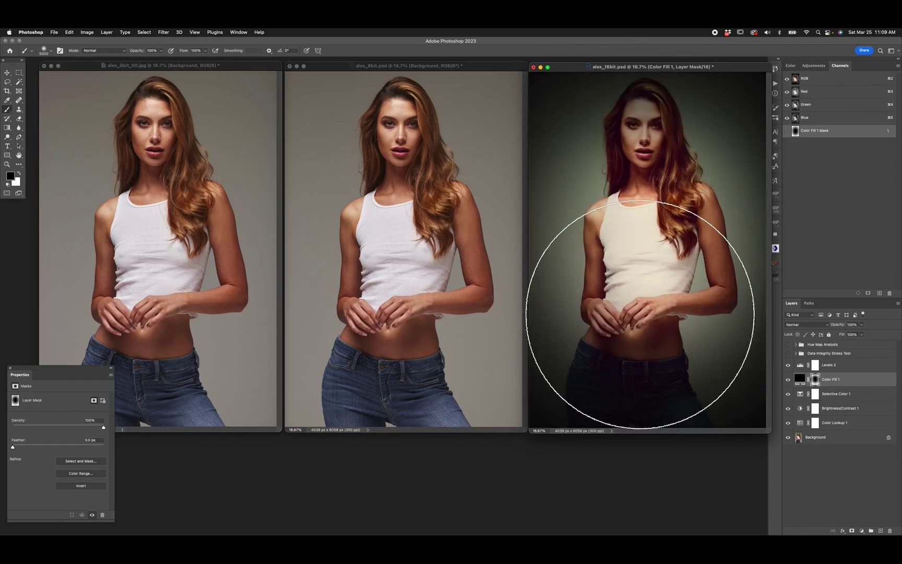
pyautogui.click(640, 314)
pyautogui.click(640, 314)
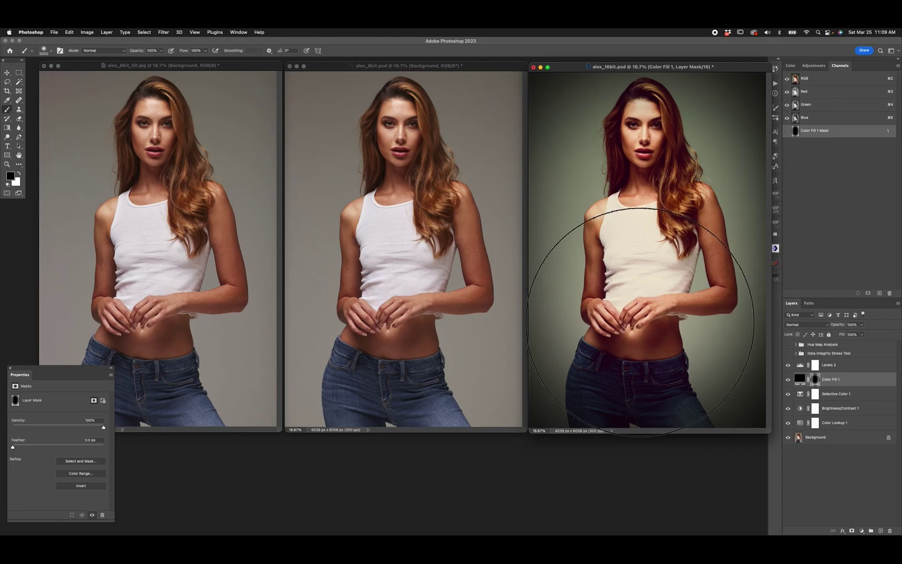
# Step: Lower the opacity of the vignette's Color Fill layer to 40%
pyautogui.press('v')
pyautogui.press('5')
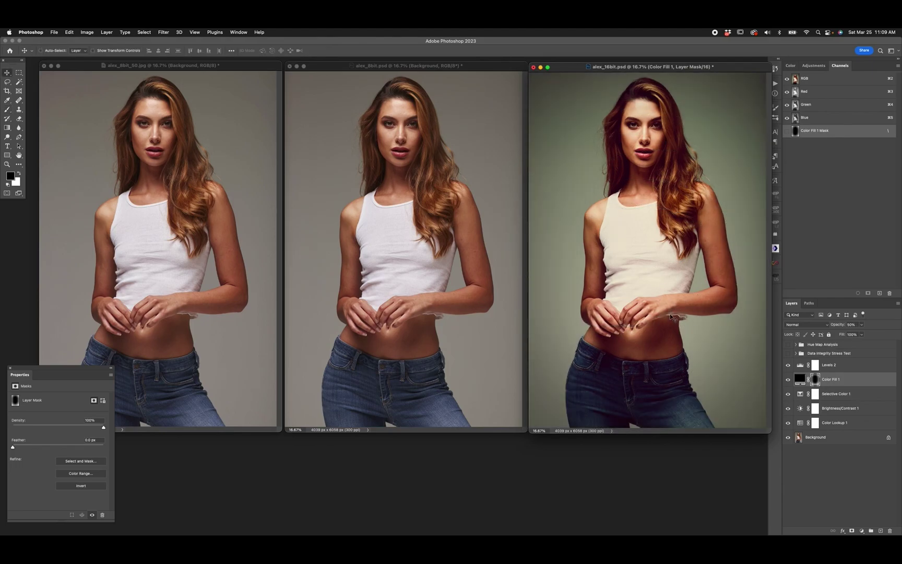
pyautogui.press('4')
# Step: Compare alex_16bit.psd with and without its adjustments, and examine it with the Hue Map Analysis and Data Integrity Stress Test groups shown temporarily
pyautogui.keyDown('alt'); pyautogui.click(787, 439); pyautogui.keyUp('alt')
pyautogui.keyDown('alt'); pyautogui.click(787, 439); pyautogui.keyUp('alt')
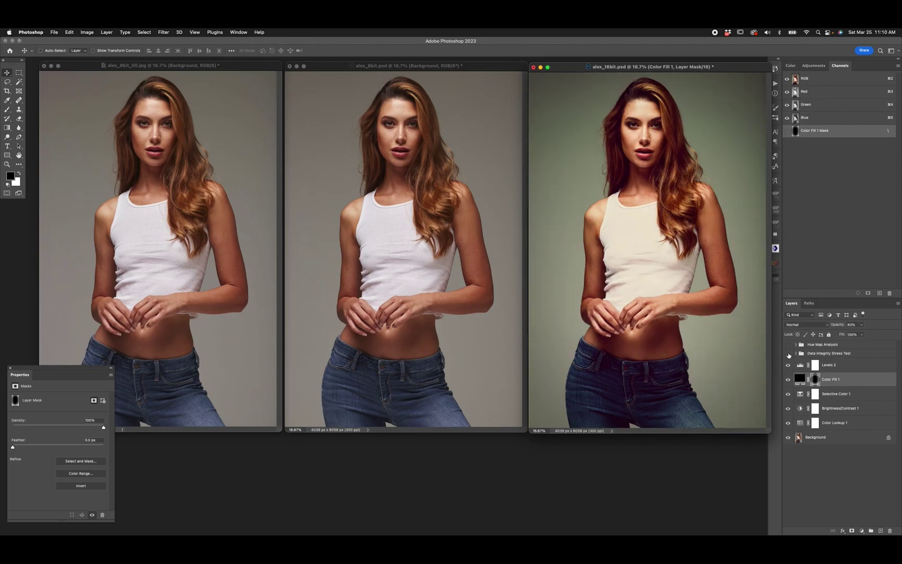
pyautogui.click(787, 345)
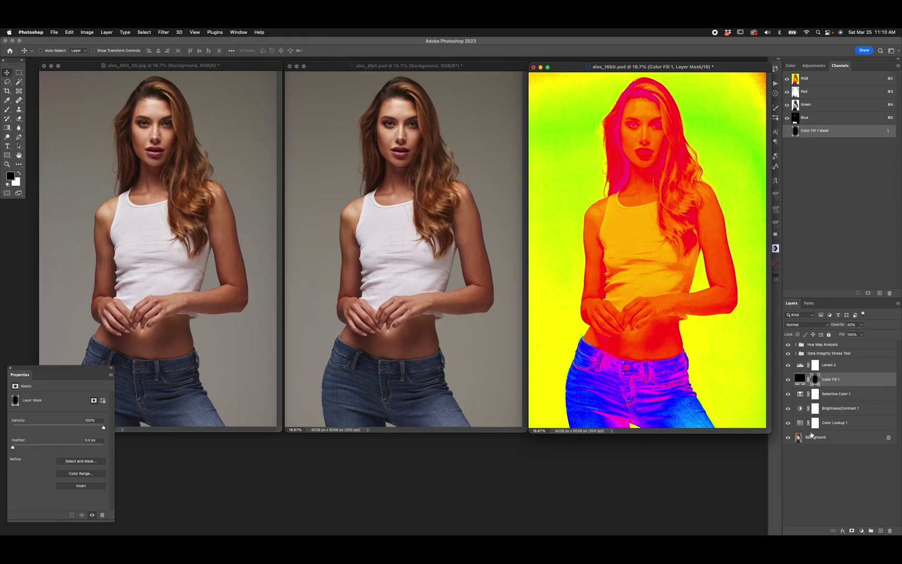
pyautogui.click(788, 354)
# Step: Copy the five adjustment layers from Levels 2 down to Color Lookup 1 from alex_16bit.psd into alex_8bit.psd
pyautogui.click(833, 365)
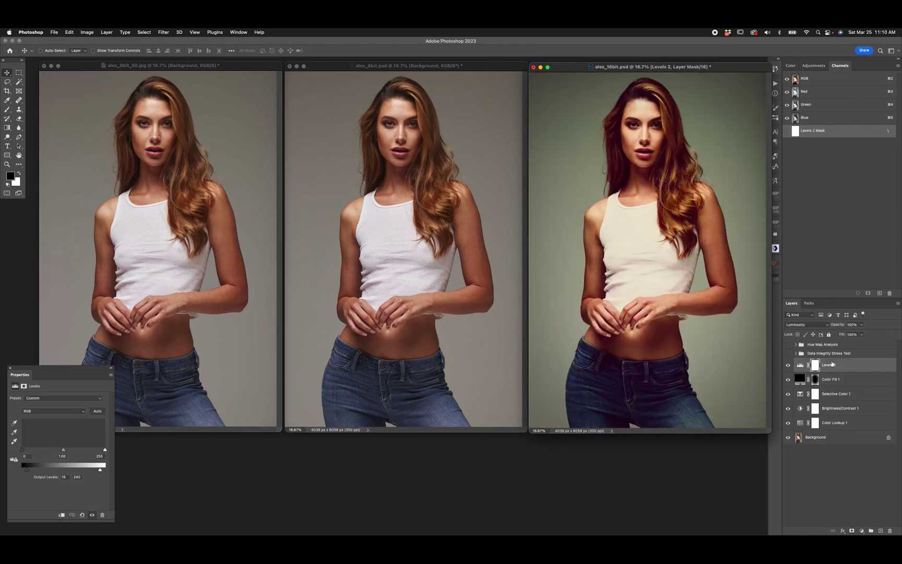
pyautogui.keyDown('shift'); pyautogui.click(835, 423); pyautogui.keyUp('shift')
pyautogui.moveTo(856, 420); pyautogui.dragTo(802, 425)
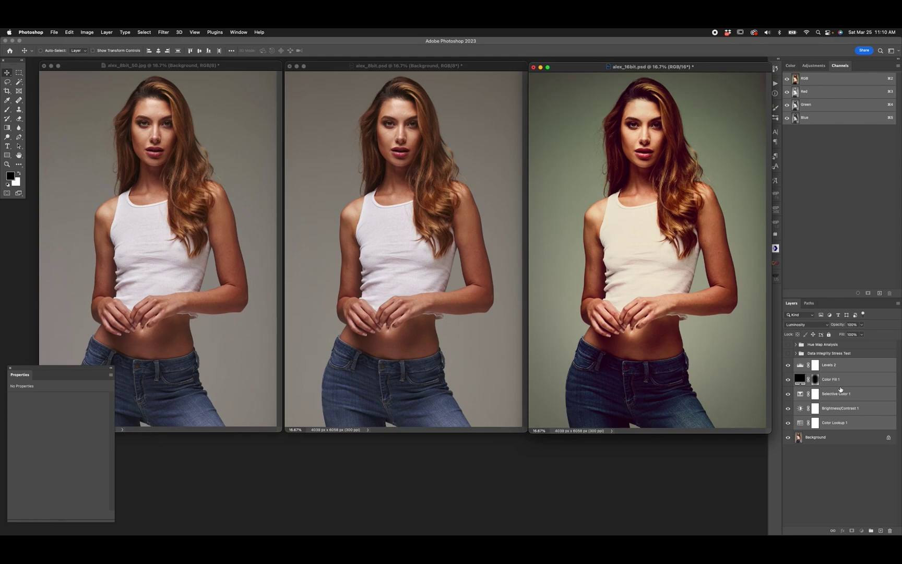
pyautogui.moveTo(798, 421); pyautogui.dragTo(384, 359)
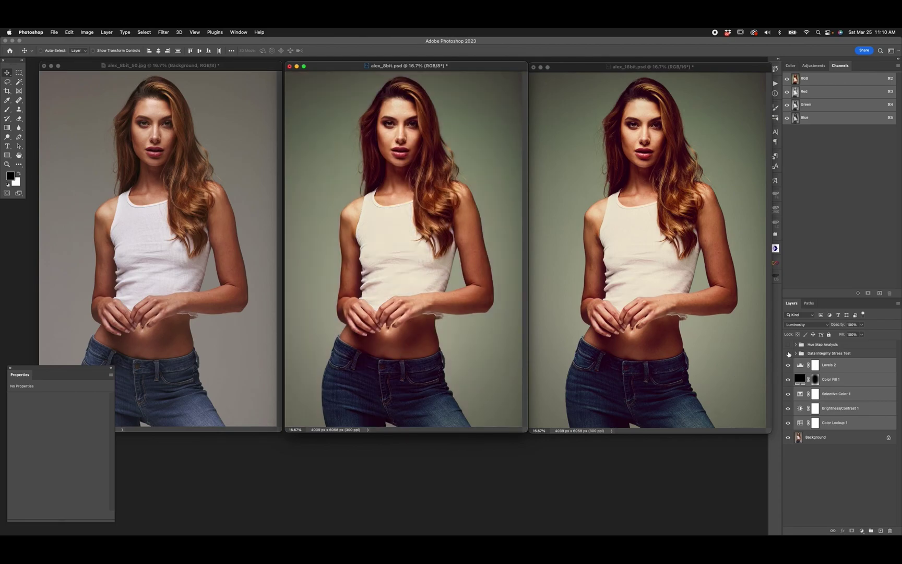
# Step: Examine alex_8bit.psd with its hue map and stress test groups shown temporarily, and copy its five adjustment layers into alex_8bit_50.jpg
pyautogui.click(788, 344)
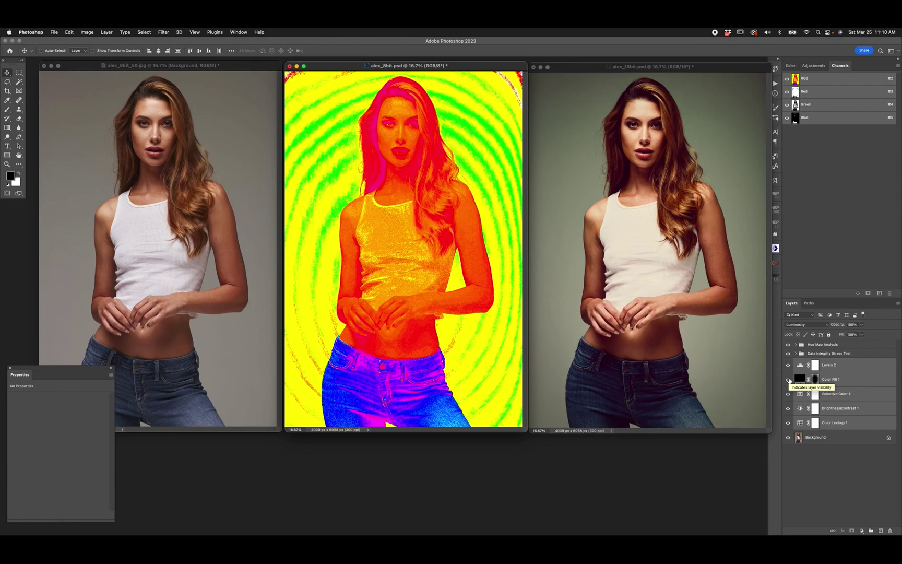
pyautogui.moveTo(789, 354); pyautogui.dragTo(788, 344)
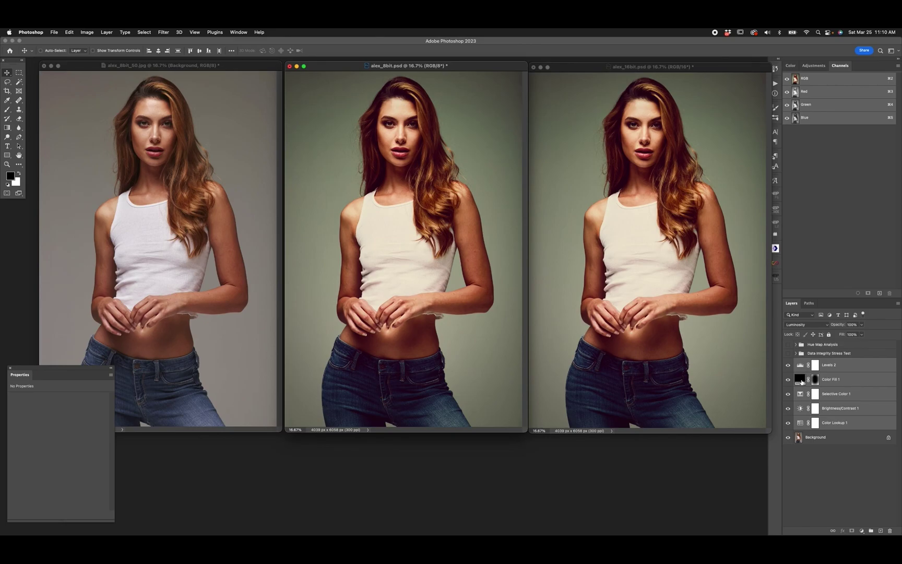
pyautogui.moveTo(801, 381); pyautogui.dragTo(155, 258)
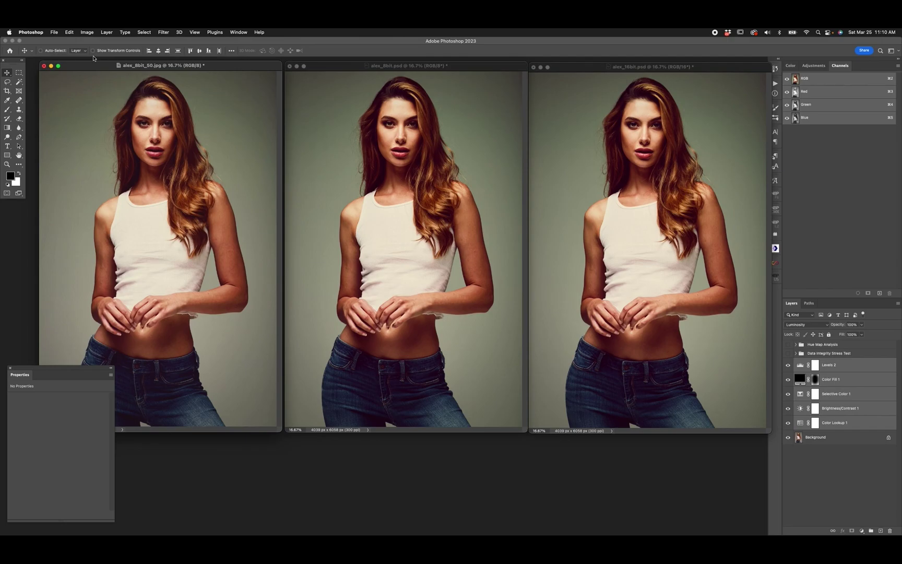
# Step: Examine the backdrop around the hair in alex_8bit_50.jpg at 100% zoom, and return the view to 16.7%
pyautogui.click(6, 164)
pyautogui.click(76, 111)
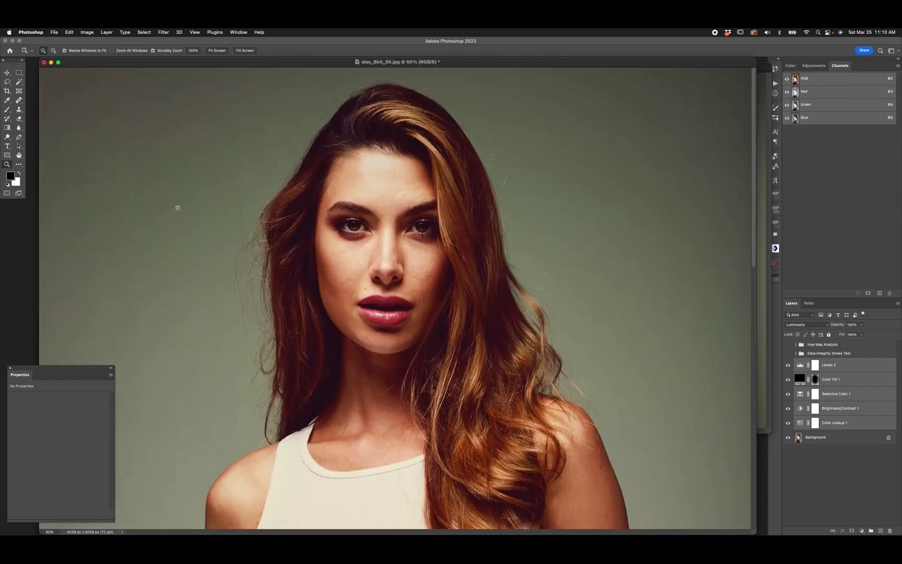
pyautogui.click(198, 177)
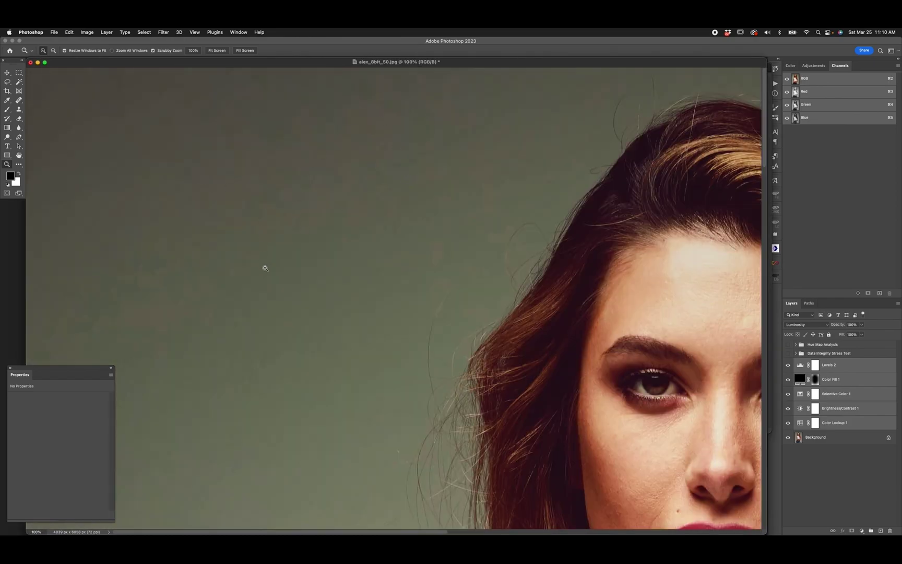
pyautogui.moveTo(452, 298); pyautogui.dragTo(356, 267)
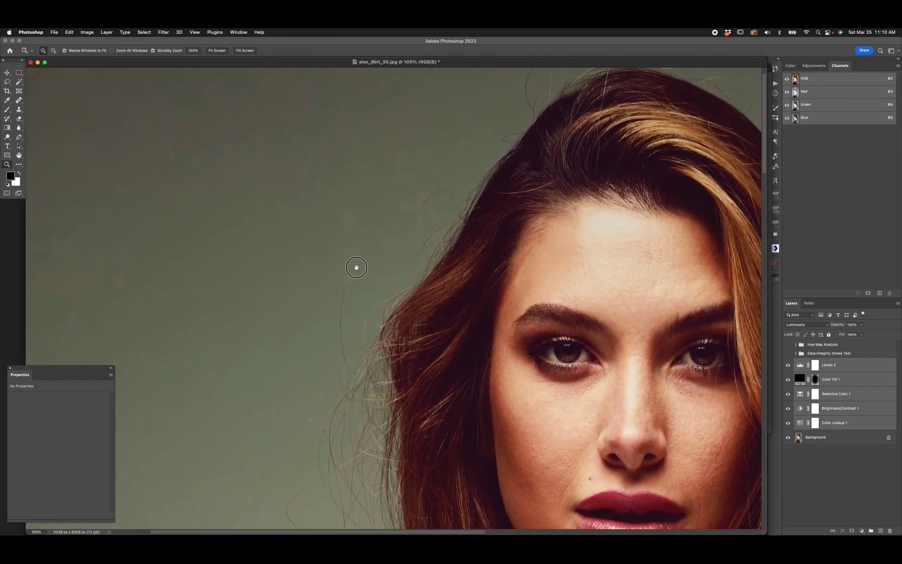
pyautogui.press('super+minus')
pyautogui.press('super+minus')
pyautogui.press('super+minus')
pyautogui.press('super+minus')
pyautogui.press('super+minus')
# Step: Inspect the upper backdrop of alex_8bit.psd at 100% zoom and return the view to 16.7%
pyautogui.click(439, 72)
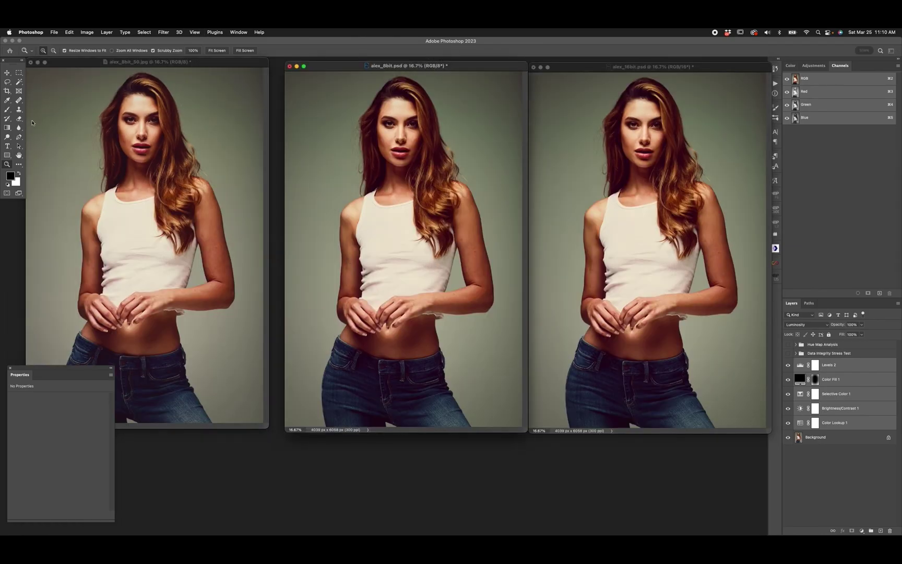
pyautogui.doubleClick(6, 164)
pyautogui.scroll(20, 291, 156)
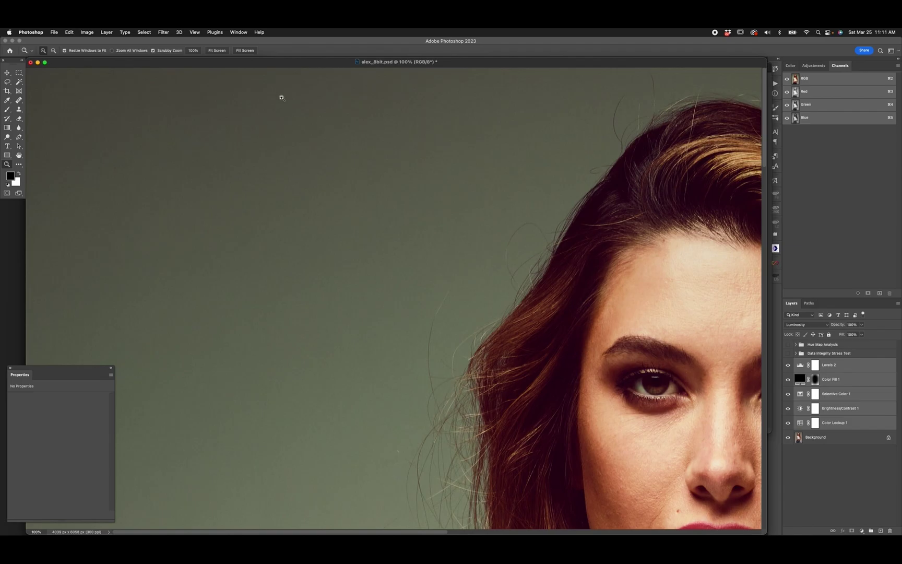
pyautogui.press('super+0')
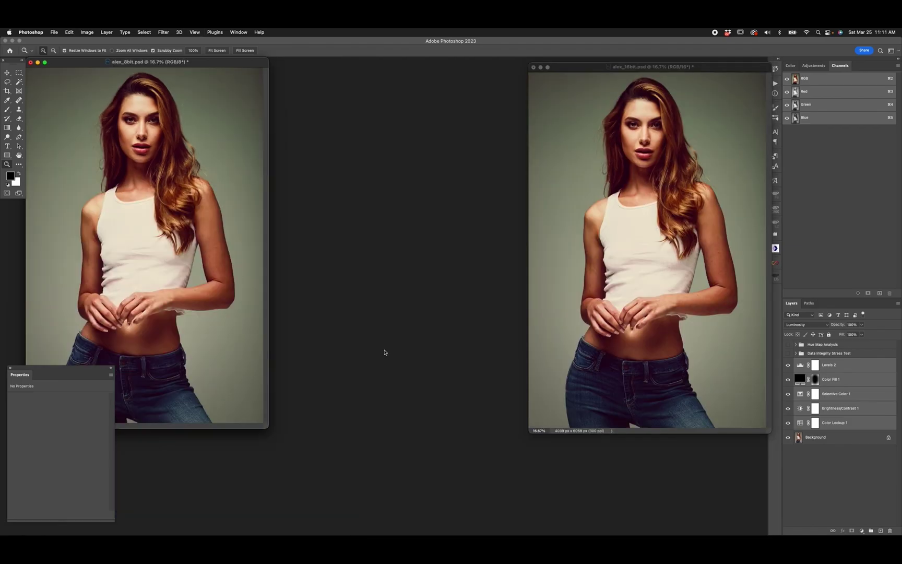
# Step: Inspect the upper backdrop and hair of alex_16bit.psd at 100% zoom, and return the view to 16.7%
pyautogui.moveTo(630, 75); pyautogui.dragTo(444, 83)
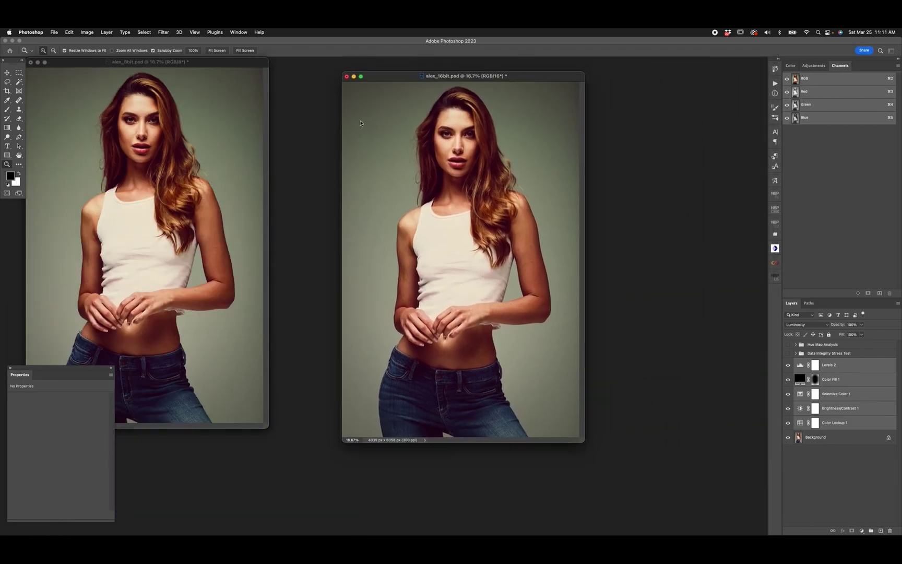
pyautogui.doubleClick(5, 165)
pyautogui.press('h')
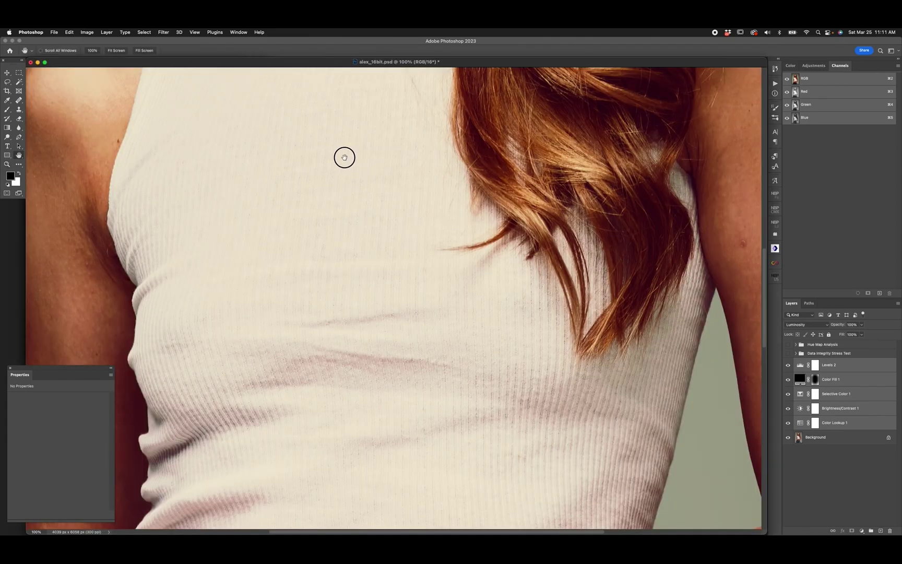
pyautogui.moveTo(342, 155); pyautogui.dragTo(462, 371)
pyautogui.moveTo(563, 235); pyautogui.dragTo(594, 436)
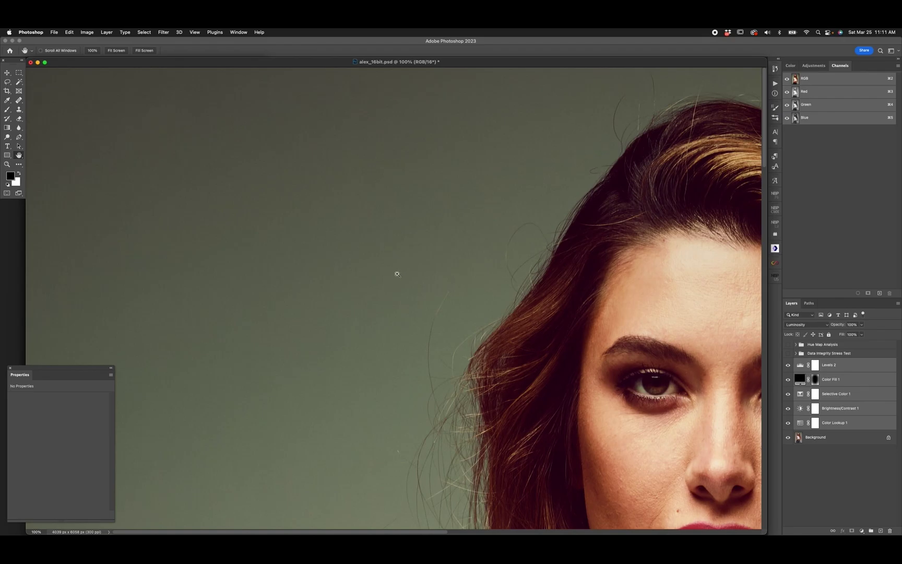
pyautogui.press('super+minus')
pyautogui.press('super+minus')
pyautogui.press('super+minus')
pyautogui.press('super+minus')
pyautogui.press('super+minus')
# Step: Arrange the alex_8bit_50.jpg, alex_8bit.psd and alex_16bit.psd windows side by side in that order
pyautogui.press('v')
pyautogui.moveTo(200, 61); pyautogui.dragTo(689, 62)
pyautogui.moveTo(240, 62); pyautogui.dragTo(485, 65)
pyautogui.click(561, 65)
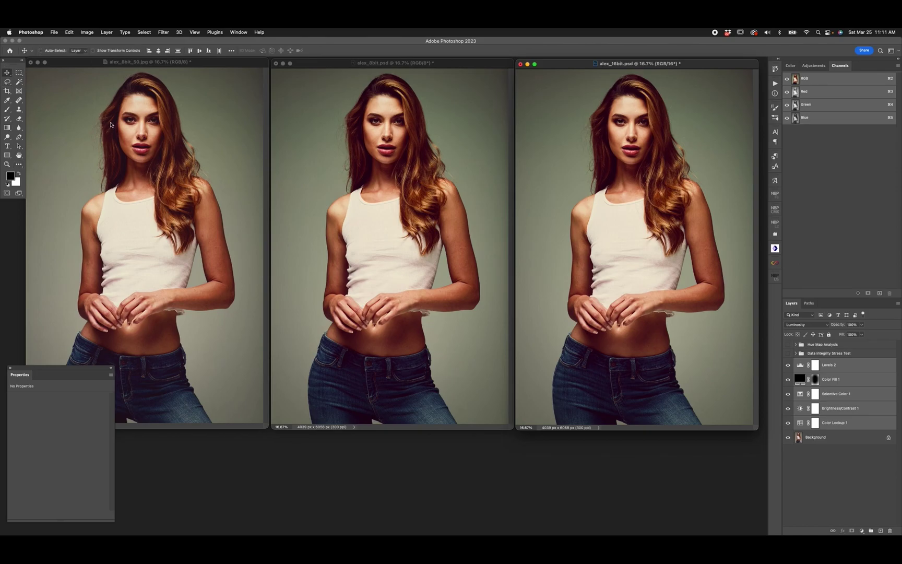
# Step: Show the Hue Map Analysis and Data Integrity Stress Test groups in all three portrait documents
pyautogui.click(103, 156)
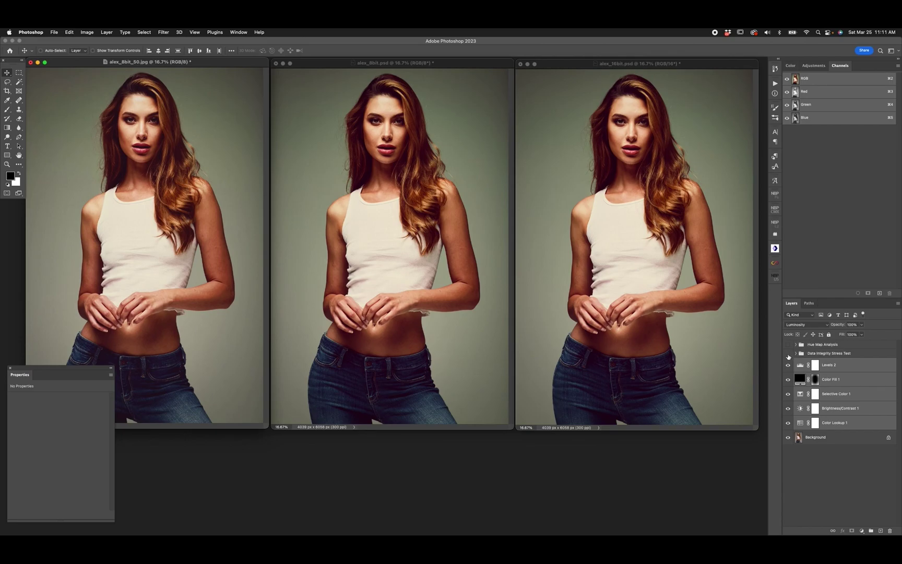
pyautogui.click(787, 345)
pyautogui.click(456, 288)
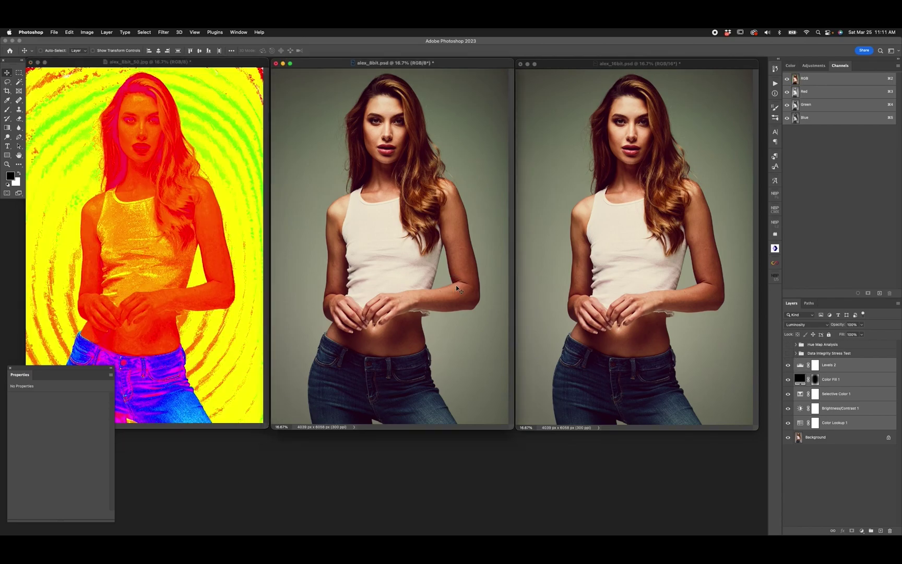
pyautogui.click(787, 344)
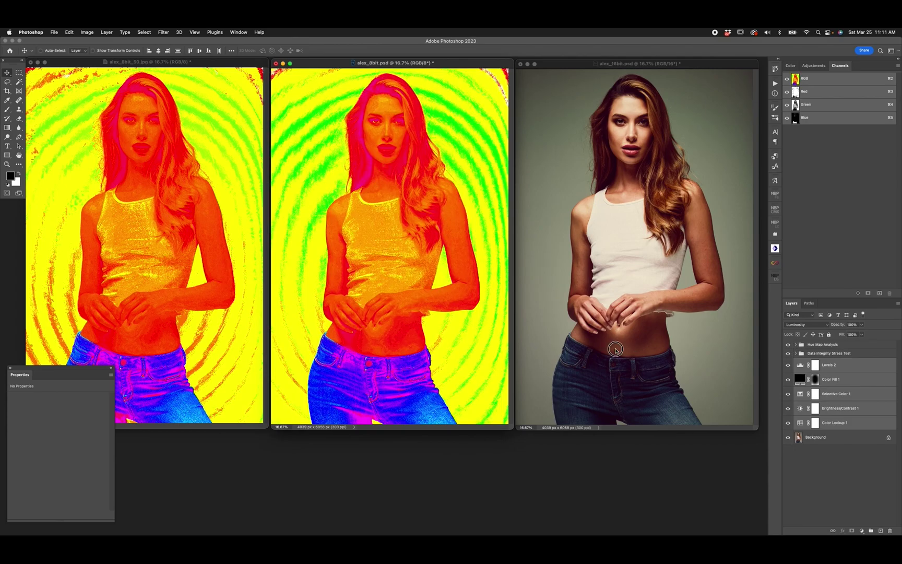
pyautogui.click(617, 349)
pyautogui.click(788, 353)
pyautogui.click(787, 344)
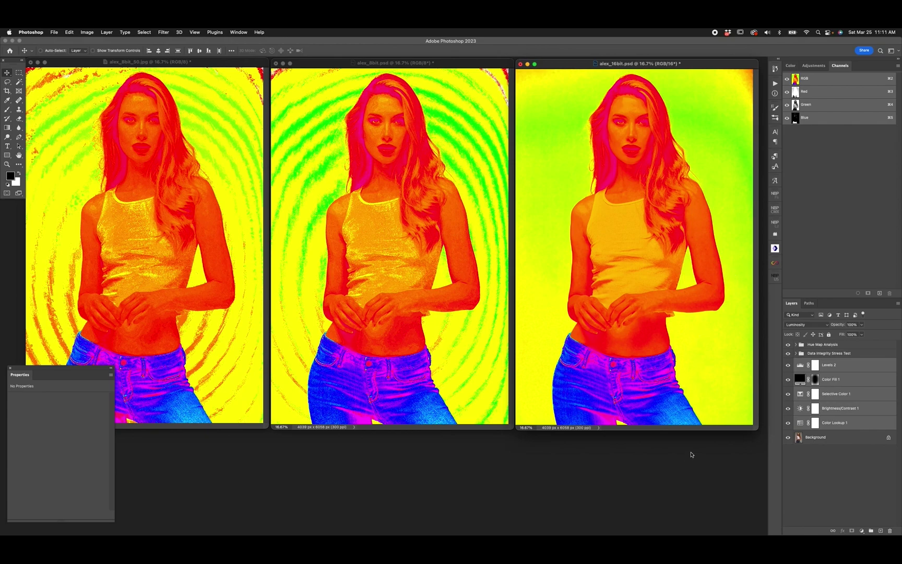
# Step: In the Levels 2 layer of alex_8bit.psd, set the midtones to 0.47, raise the black input to about 33 and lower the white input
pyautogui.click(434, 137)
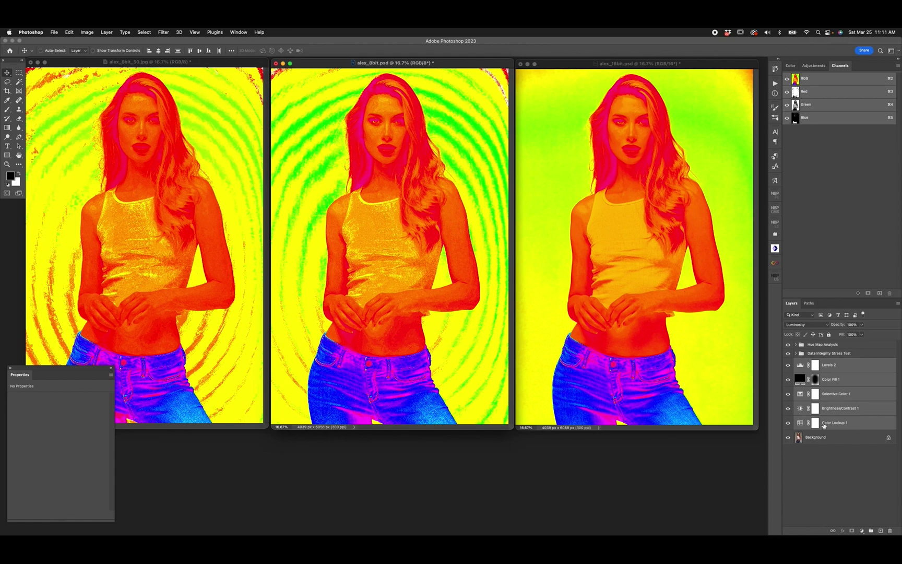
pyautogui.click(798, 412)
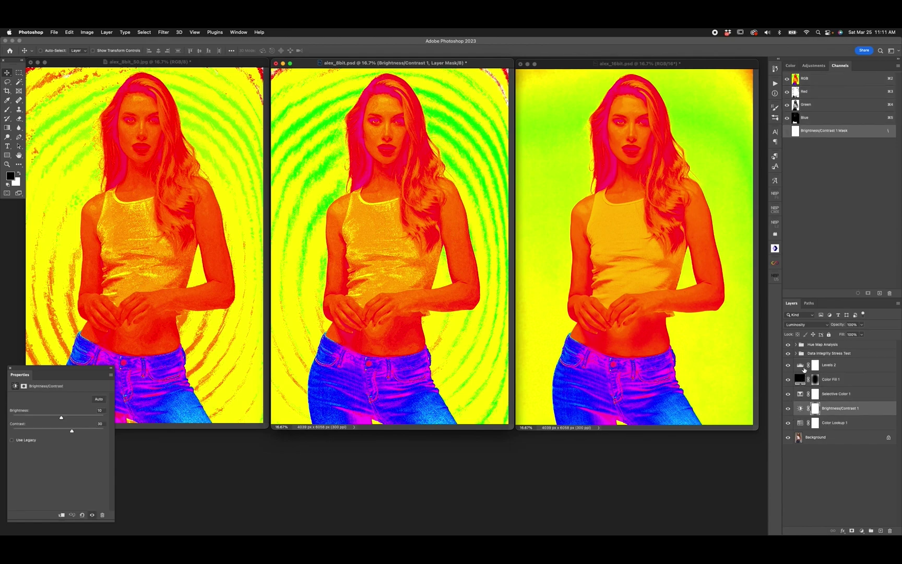
pyautogui.click(801, 365)
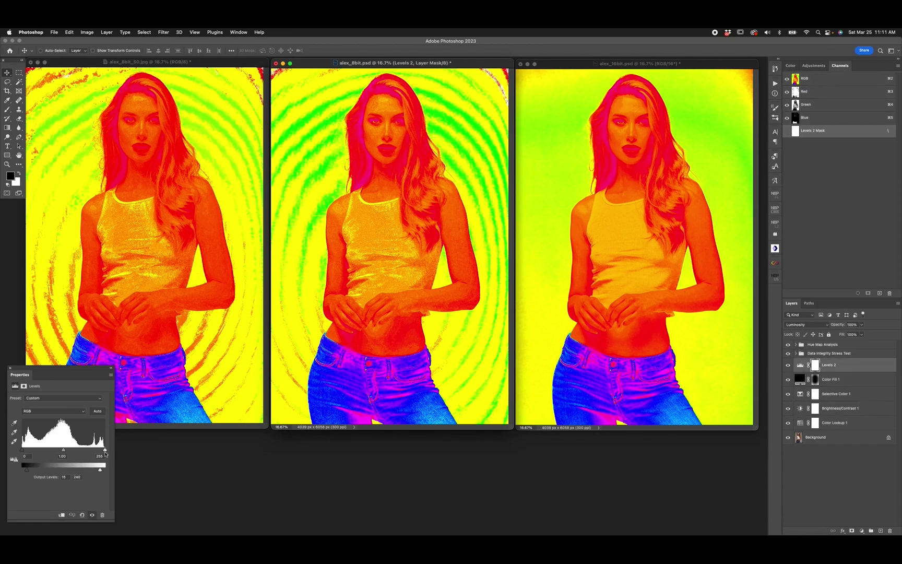
pyautogui.moveTo(64, 450); pyautogui.dragTo(82, 450)
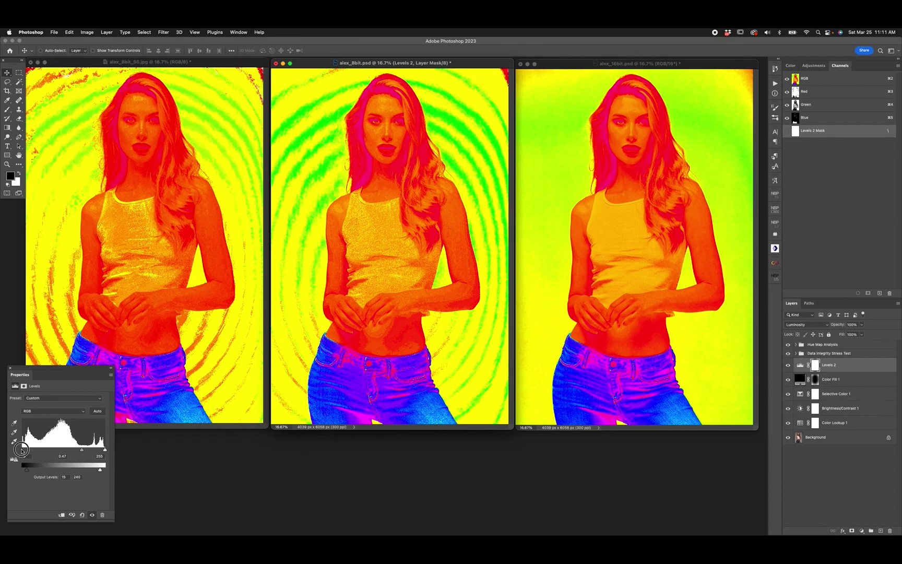
pyautogui.moveTo(21, 450); pyautogui.dragTo(32, 450)
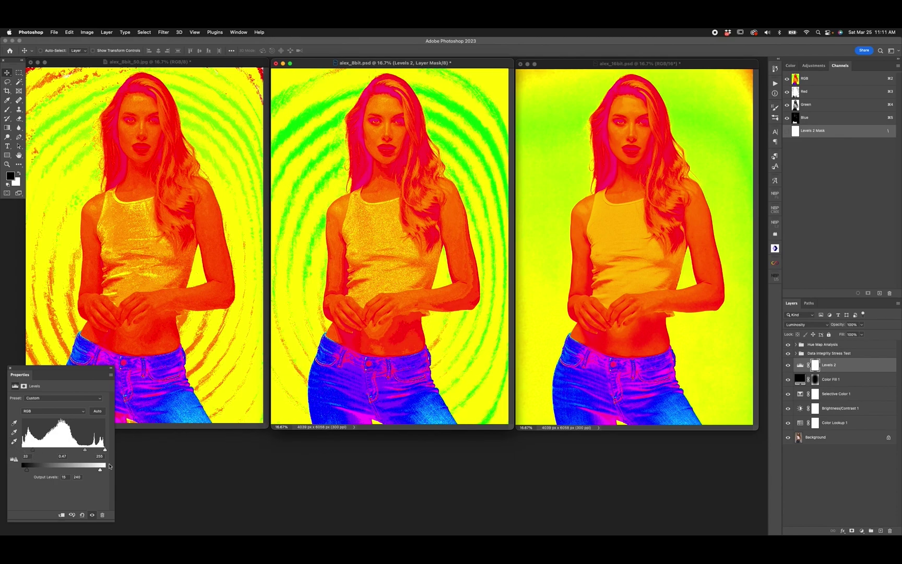
pyautogui.moveTo(105, 450); pyautogui.dragTo(96, 452)
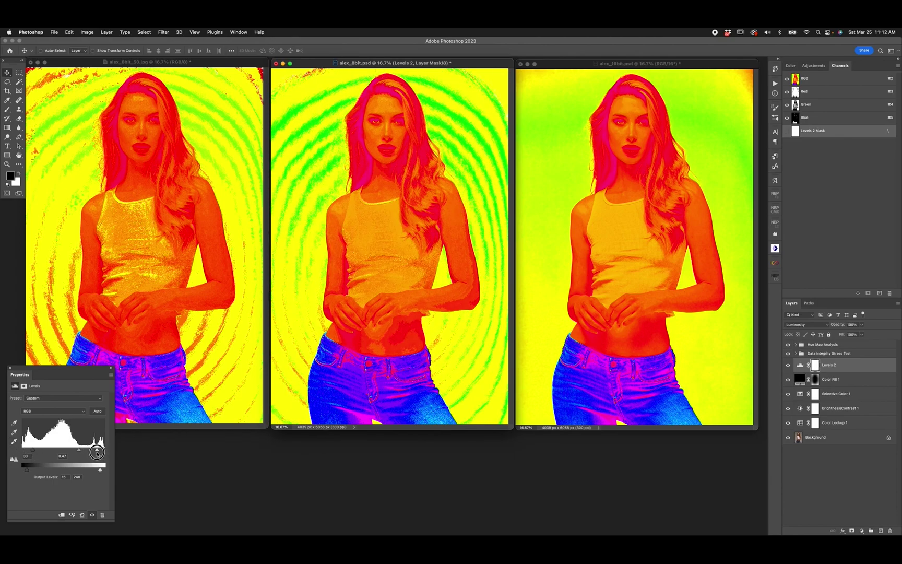
# Step: Set the neutrals in the Selective Color 1 layer of alex_8bit.psd to Cyan +23% and Magenta +6%
pyautogui.click(794, 398)
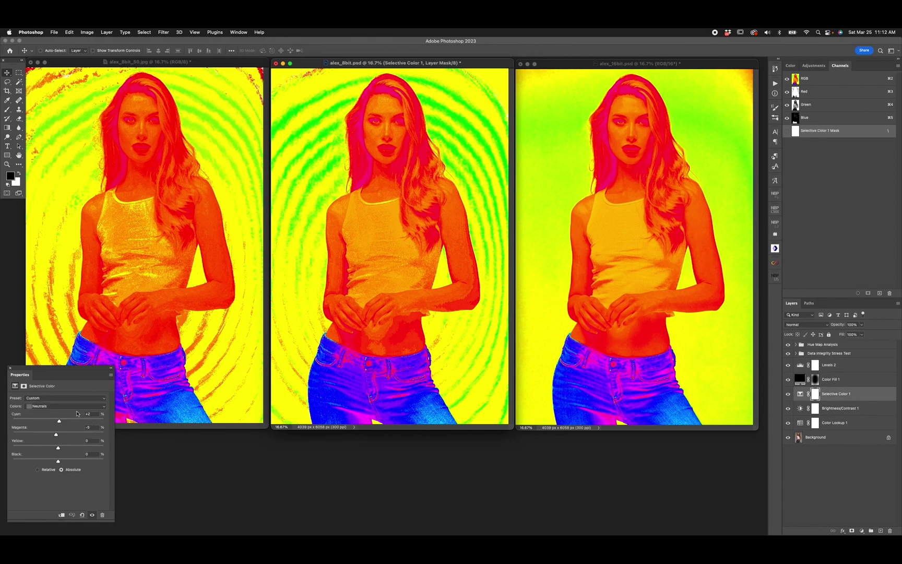
pyautogui.moveTo(58, 421)
pyautogui.mouseDown()
pyautogui.moveTo(74, 423)
pyautogui.moveTo(61, 436)
pyautogui.mouseUp()
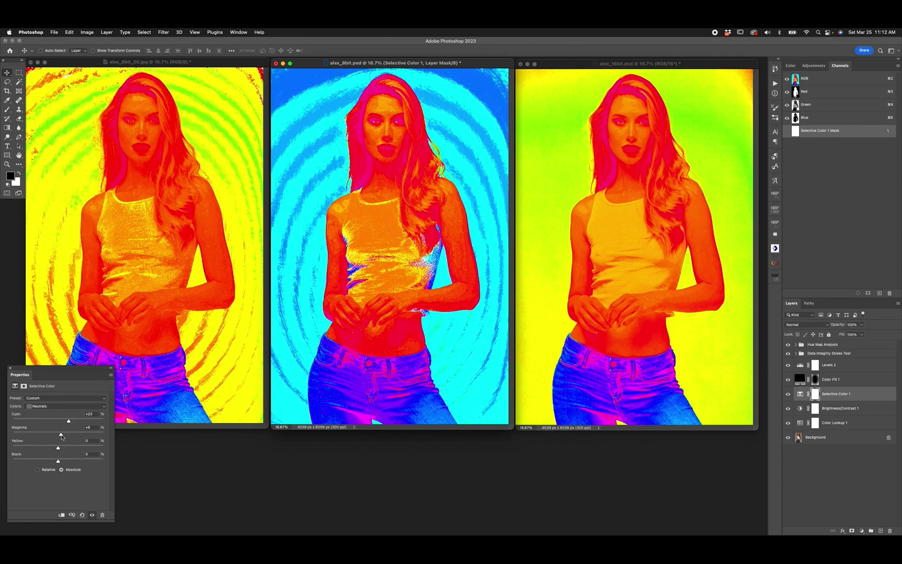
# Step: Replace the adjustment layers in alex_8bit_50.jpg with the five edited ones from alex_8bit.psd, keeping the analysis groups shown
pyautogui.click(171, 270)
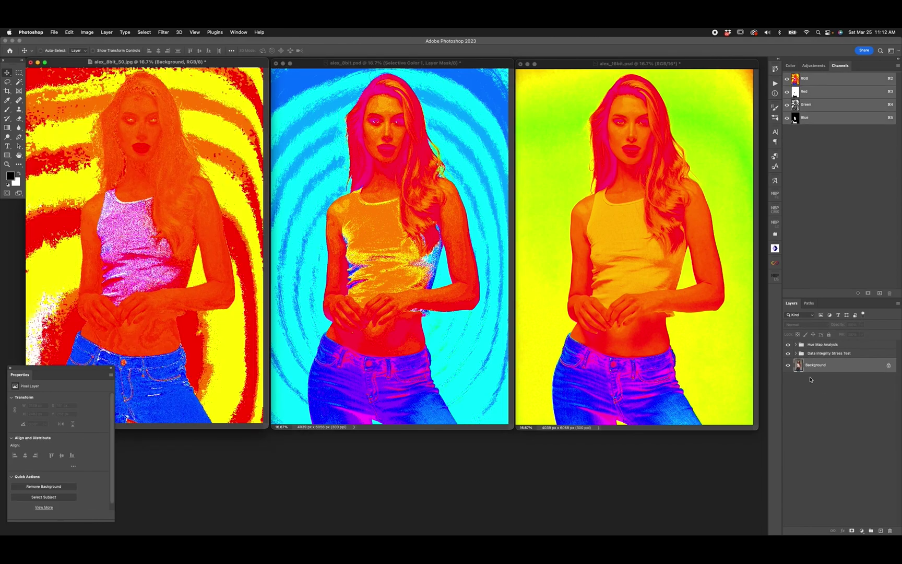
pyautogui.click(788, 353)
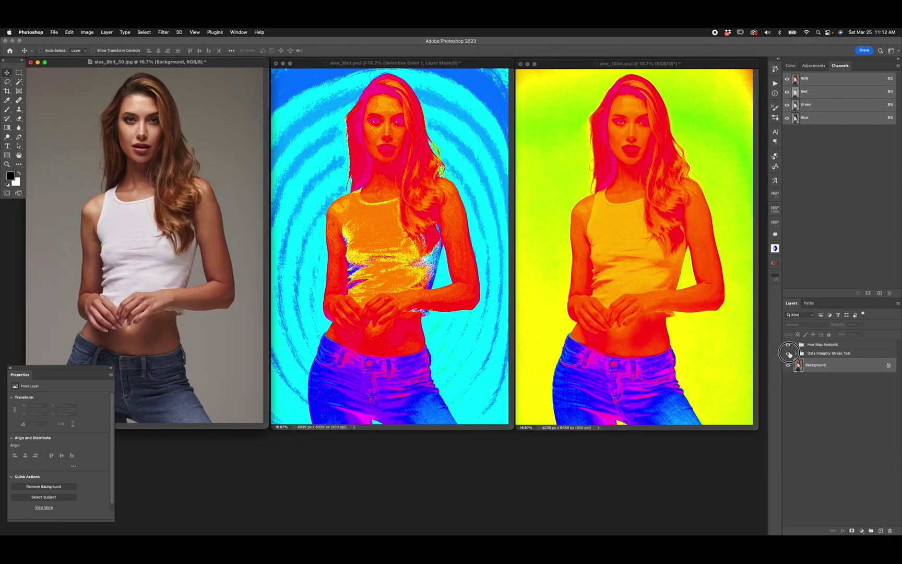
pyautogui.click(788, 353)
pyautogui.hotkey('ctrl', 'Tab')
pyautogui.keyDown('shift'); pyautogui.click(818, 425); pyautogui.keyUp('shift')
pyautogui.moveTo(817, 425); pyautogui.dragTo(146, 303)
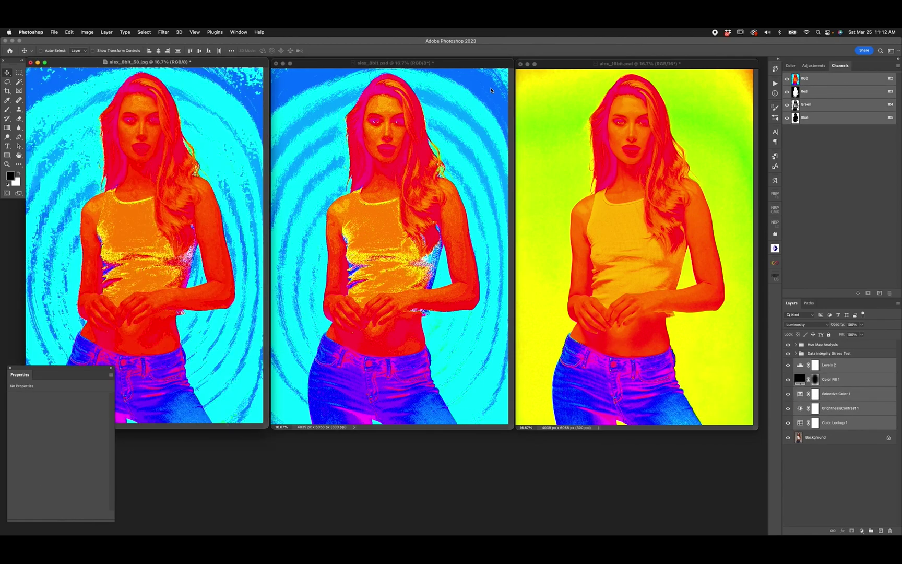
# Step: Replace the adjustment layers in alex_16bit.psd with the five edited ones, Levels 2 down to Color Lookup 1
pyautogui.click(700, 316)
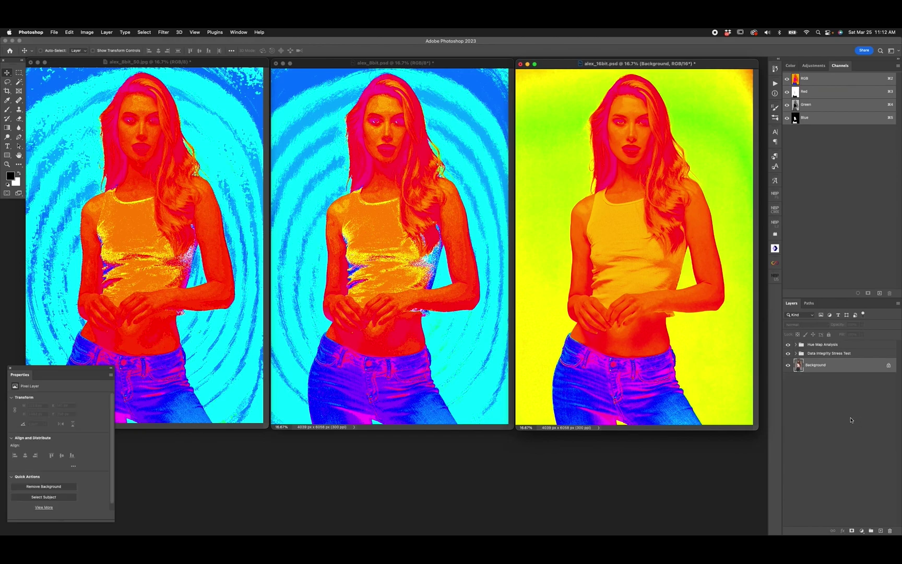
pyautogui.hotkey('ctrl', 'shift', 'Tab')
pyautogui.moveTo(802, 423); pyautogui.dragTo(678, 378)
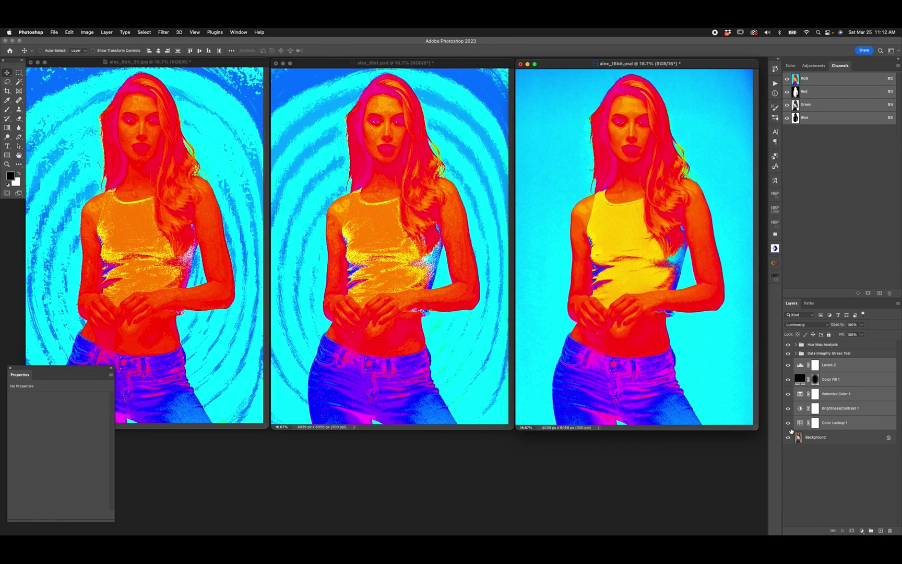
# Step: Hide the Hue Map Analysis and Data Integrity Stress Test groups in all three portraits, leaving Levels 2 visible in each
pyautogui.click(789, 353)
pyautogui.click(380, 341)
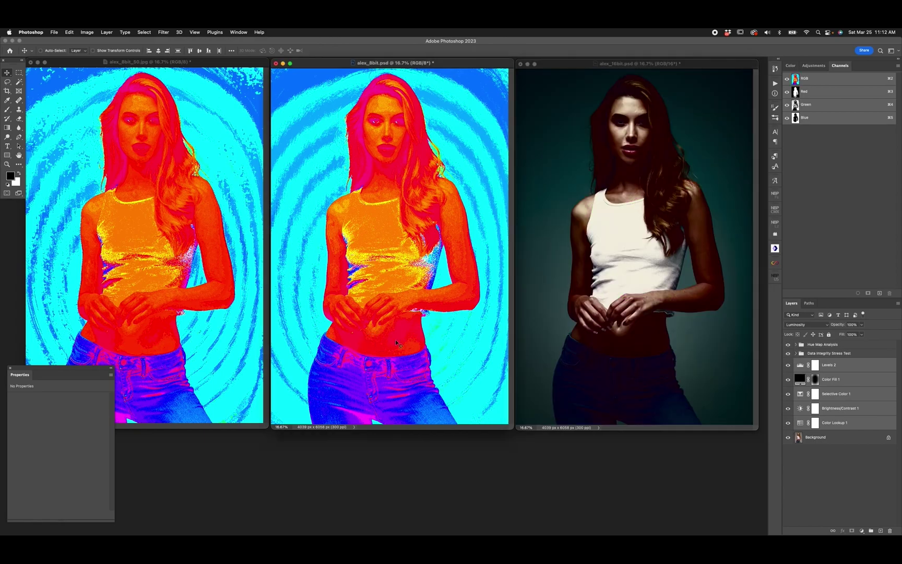
pyautogui.click(789, 344)
pyautogui.click(788, 365)
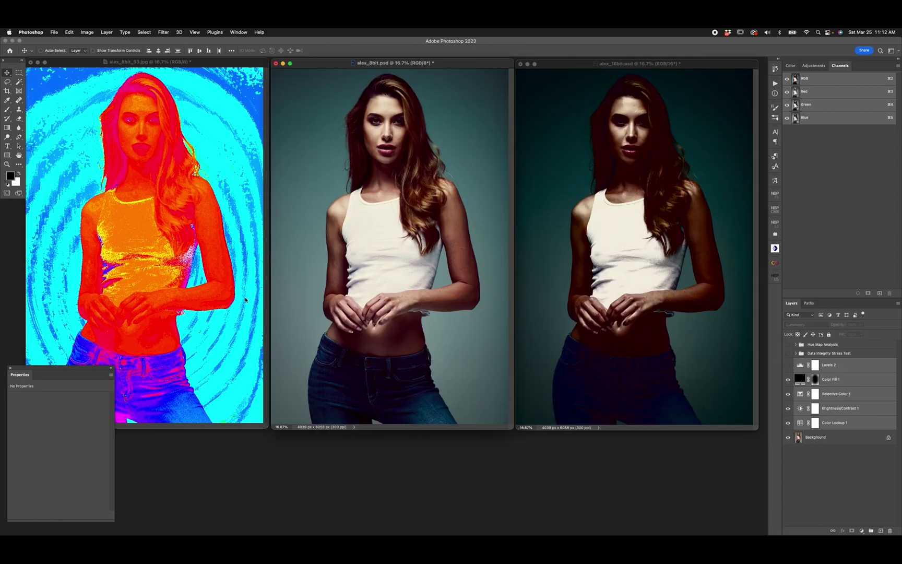
pyautogui.click(225, 287)
pyautogui.click(789, 352)
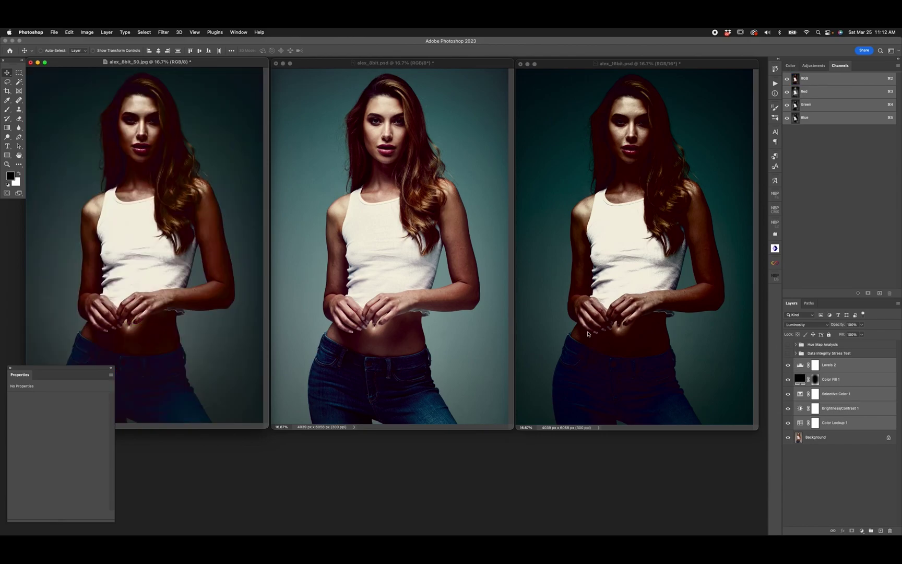
pyautogui.click(590, 336)
pyautogui.click(471, 322)
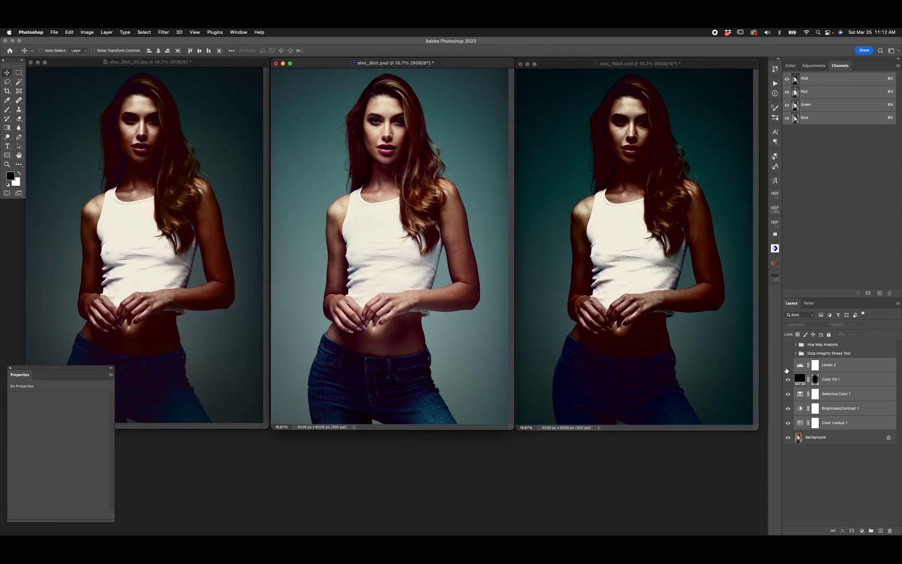
pyautogui.click(788, 365)
# Step: Compare the three graded portraits, placing the alex_8bit_50.jpg and alex_16bit.psd windows next to each other in front of alex_8bit.psd
pyautogui.click(207, 267)
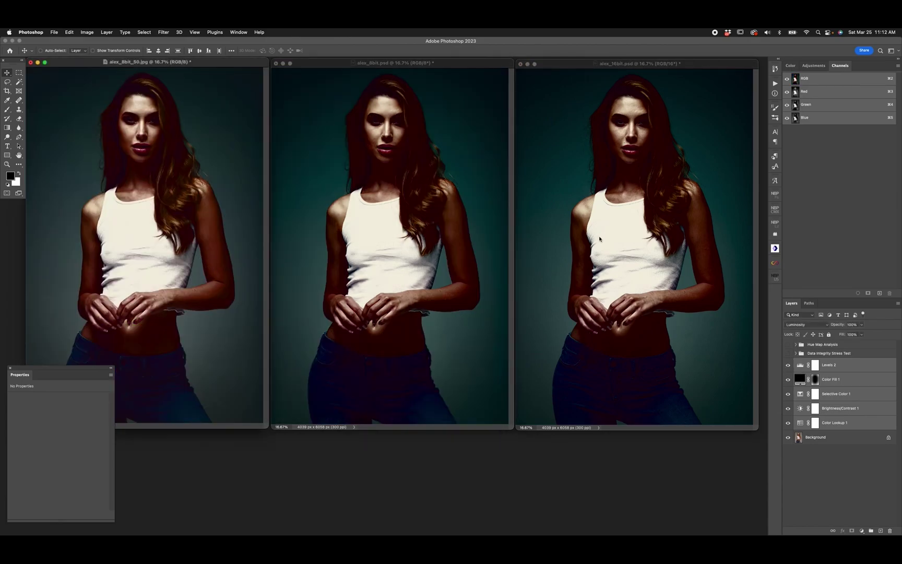
pyautogui.click(688, 229)
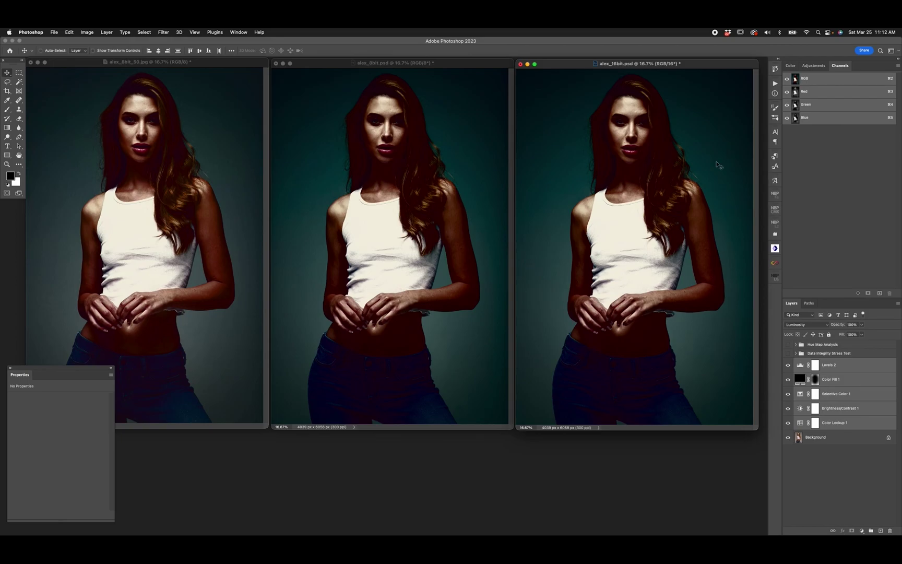
pyautogui.click(416, 262)
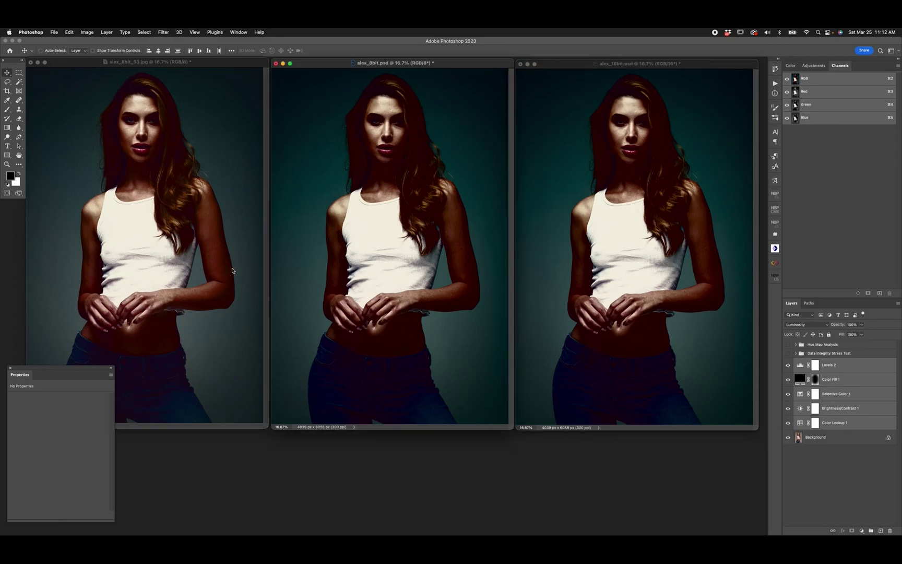
pyautogui.click(202, 259)
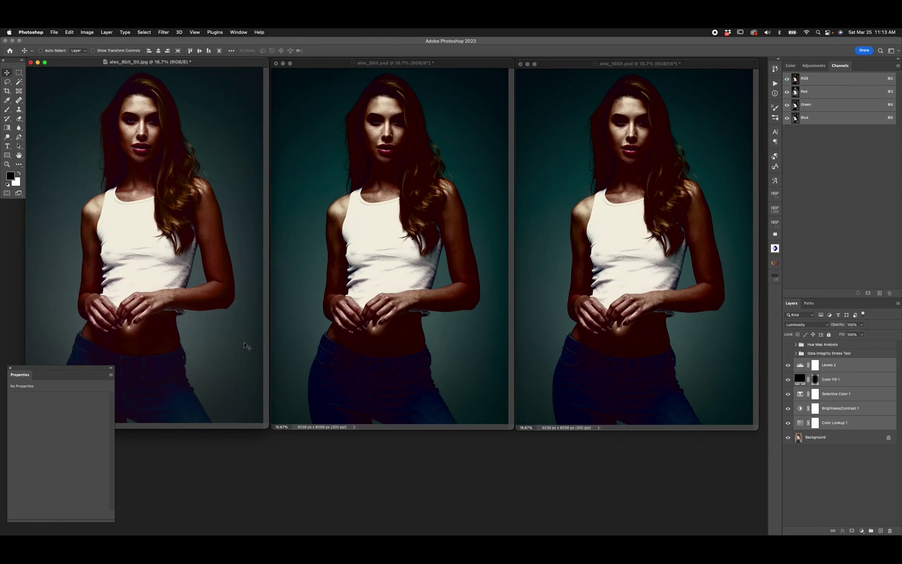
pyautogui.moveTo(231, 63); pyautogui.dragTo(438, 126)
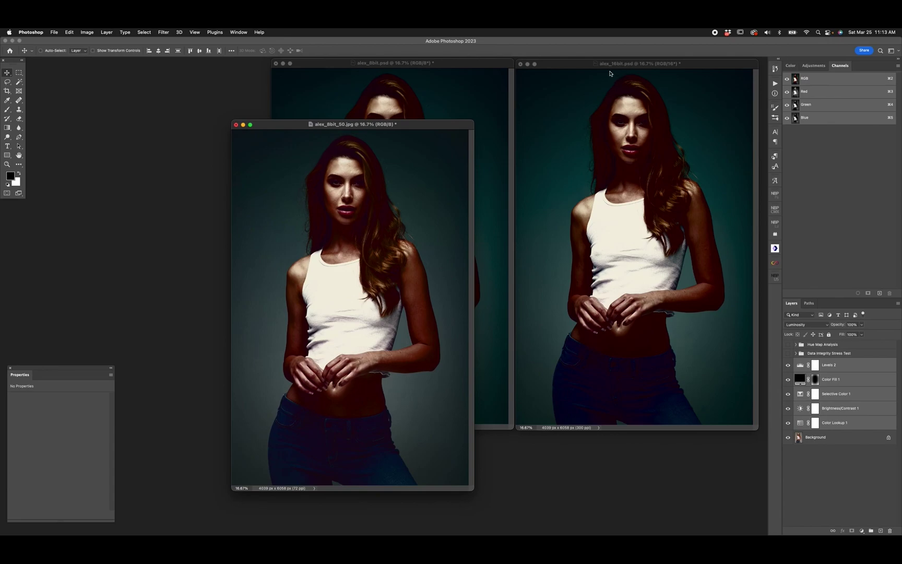
pyautogui.moveTo(574, 64); pyautogui.dragTo(535, 131)
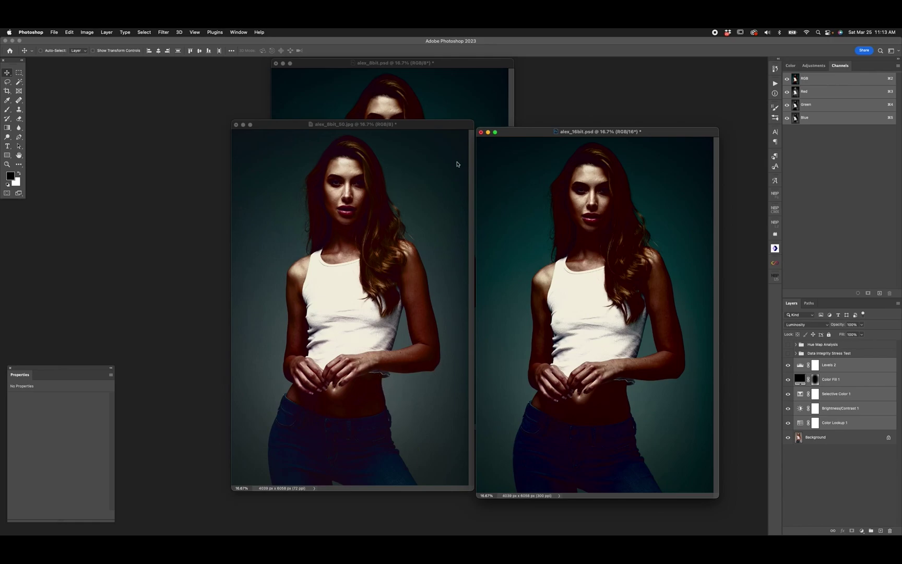
pyautogui.moveTo(451, 126); pyautogui.dragTo(436, 130)
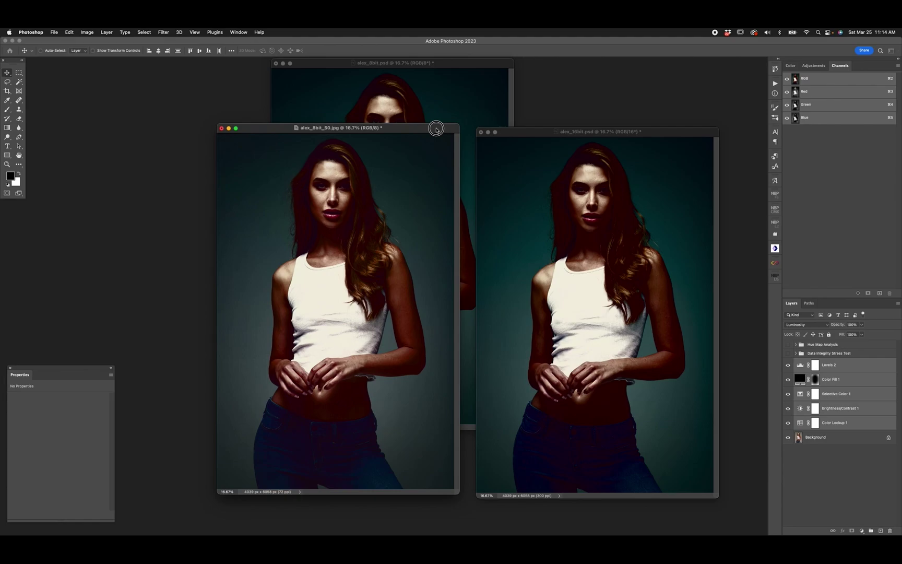
pyautogui.moveTo(437, 130); pyautogui.dragTo(349, 76)
pyautogui.moveTo(533, 134); pyautogui.dragTo(483, 119)
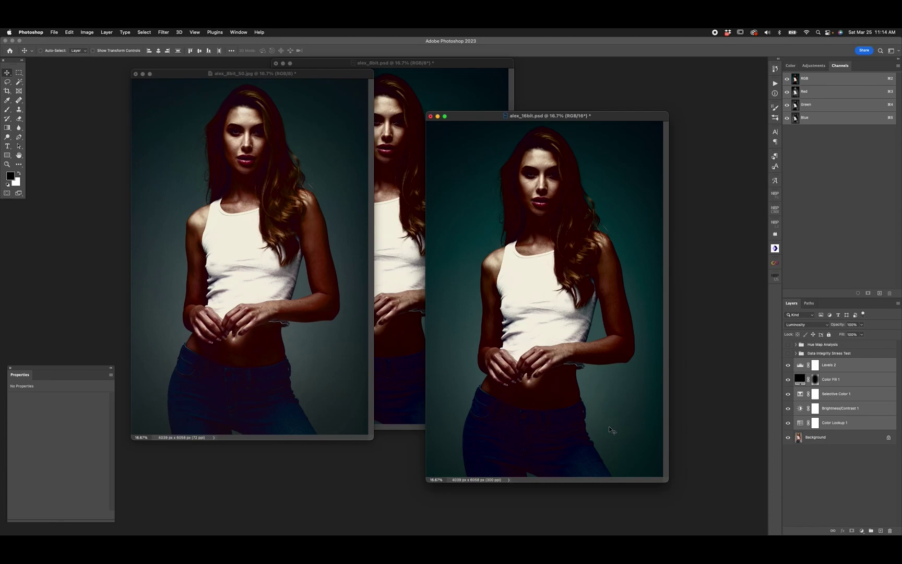
pyautogui.moveTo(488, 117); pyautogui.dragTo(507, 105)
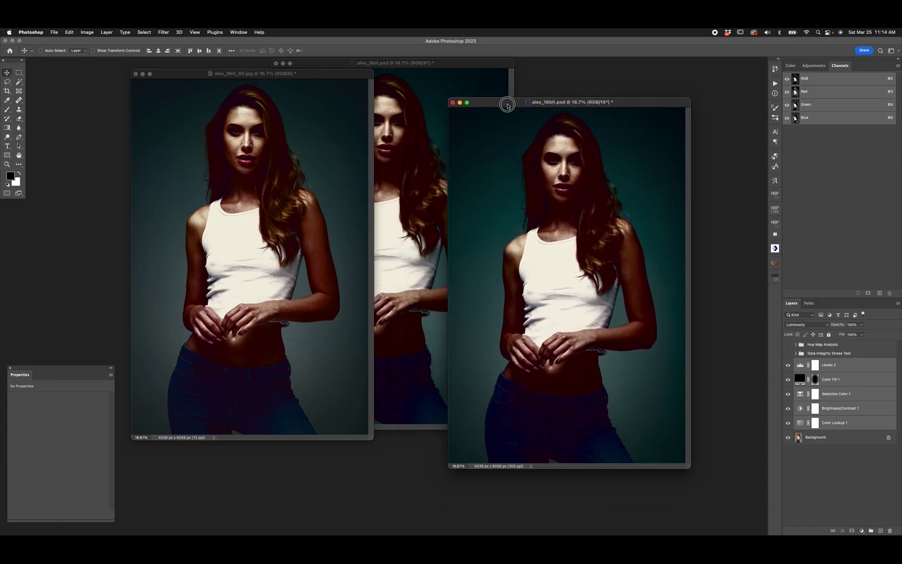
pyautogui.moveTo(324, 76); pyautogui.dragTo(326, 101)
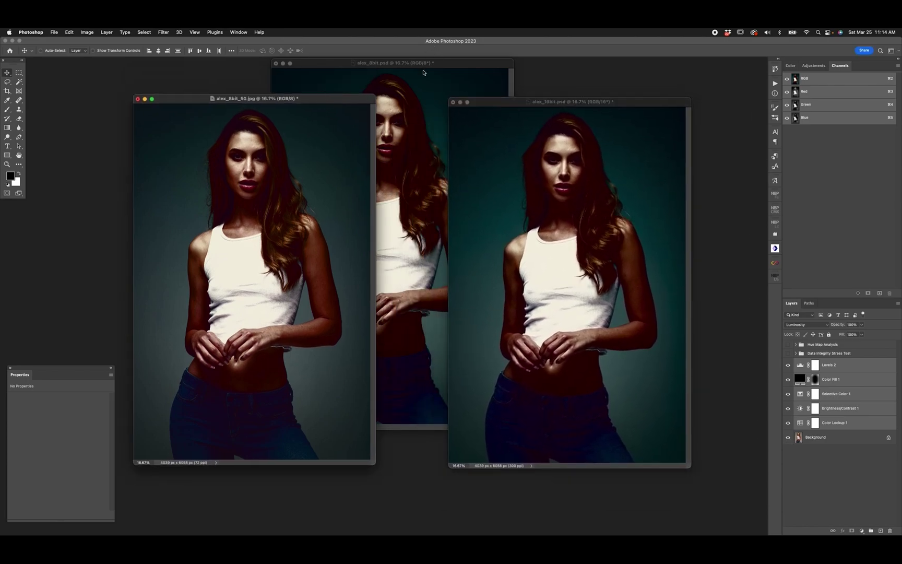
# Step: Compare the three graded portraits and arrange their windows in a row: alex_8bit_50.jpg, alex_8bit.psd and alex_16bit.psd
pyautogui.click(423, 72)
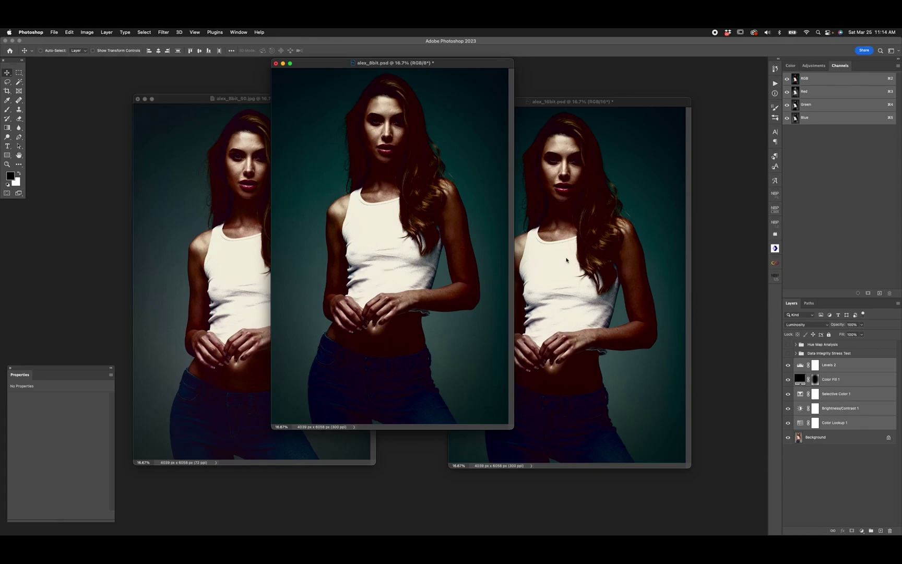
pyautogui.click(592, 197)
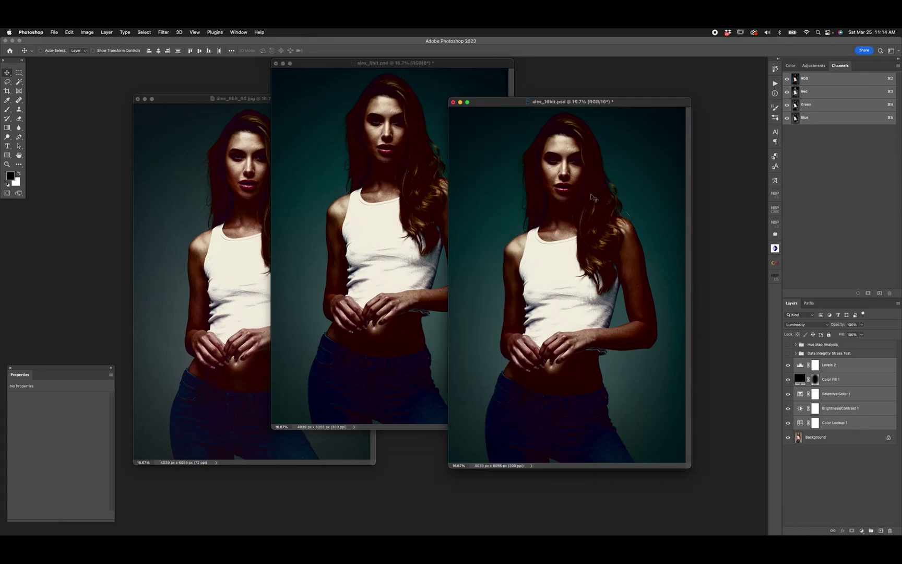
pyautogui.click(325, 316)
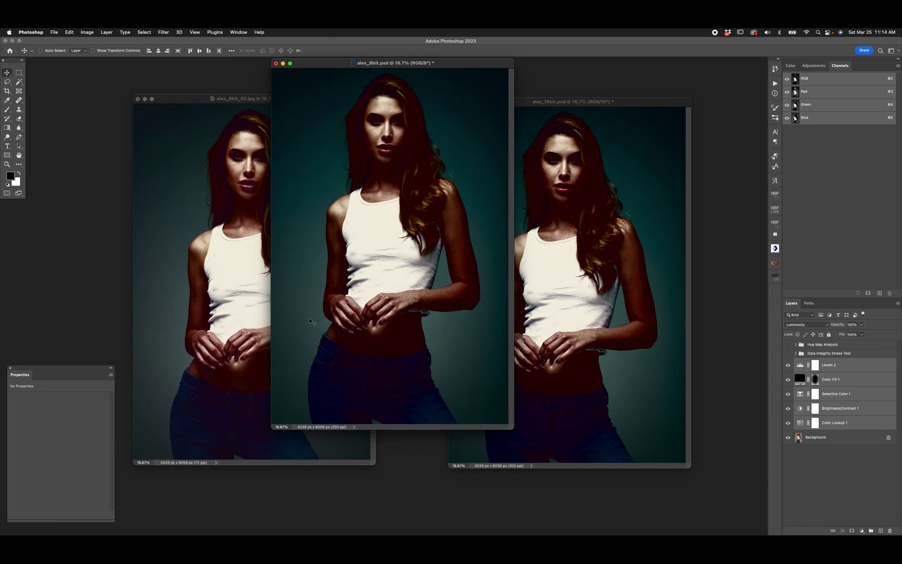
pyautogui.click(234, 293)
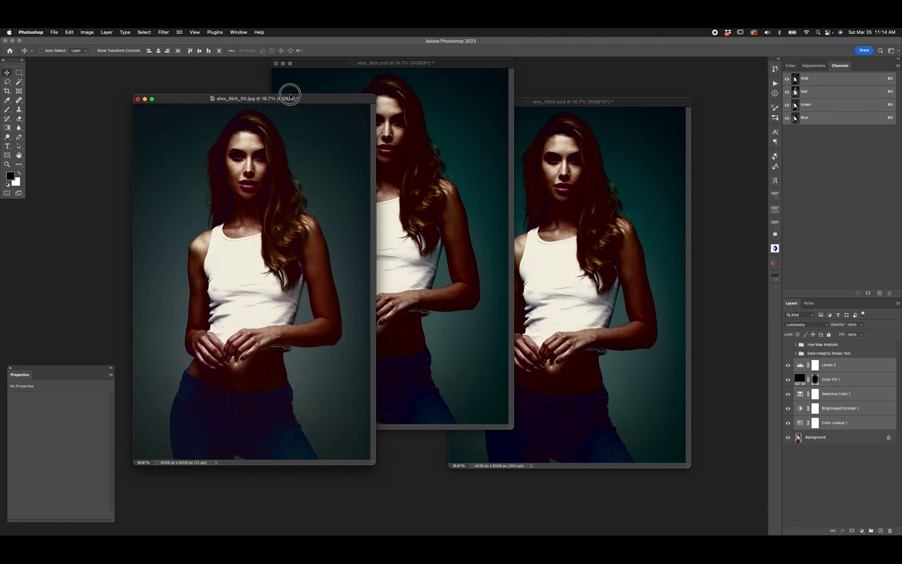
pyautogui.moveTo(198, 98); pyautogui.dragTo(96, 64)
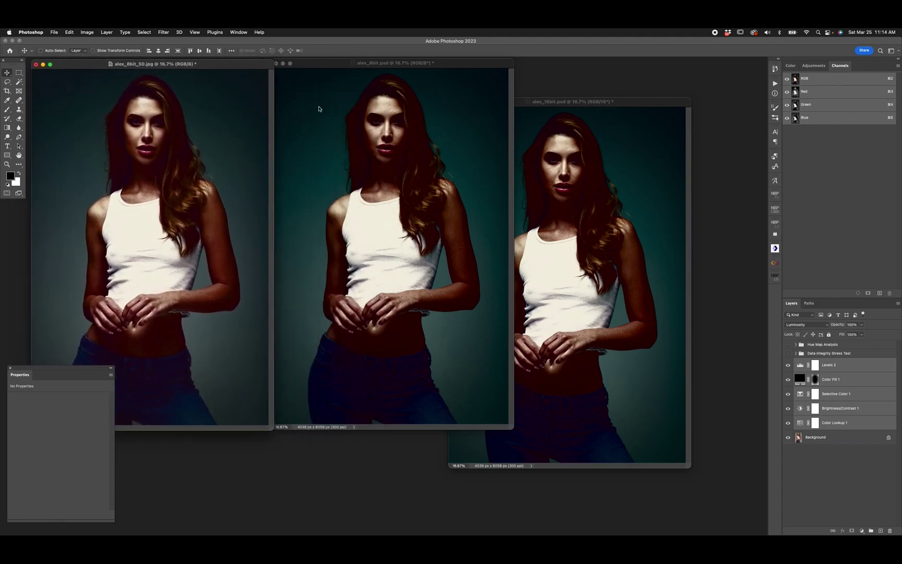
pyautogui.moveTo(598, 105); pyautogui.dragTo(672, 74)
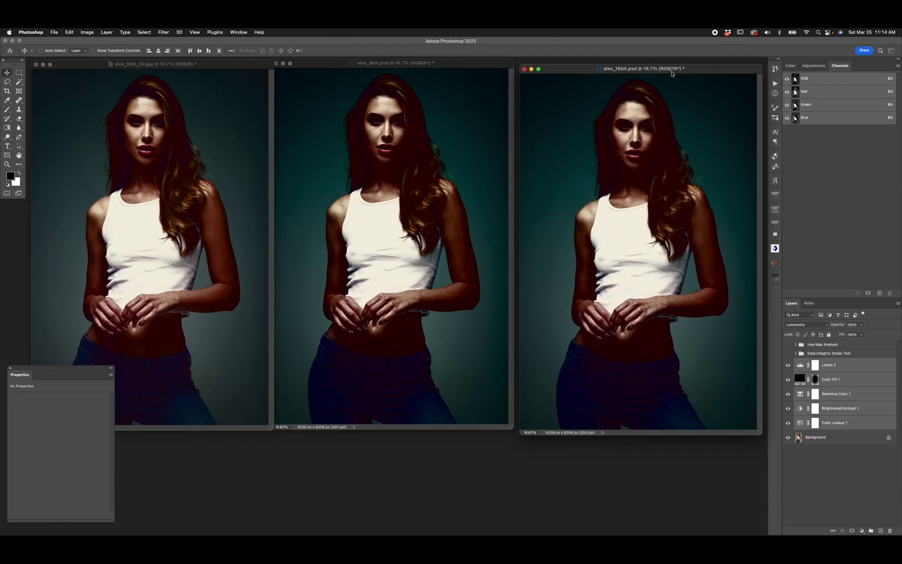
# Step: Show the Hue Map Analysis and Data Integrity Stress Test groups in all three portraits to compare their hue maps
pyautogui.click(788, 343)
pyautogui.click(488, 326)
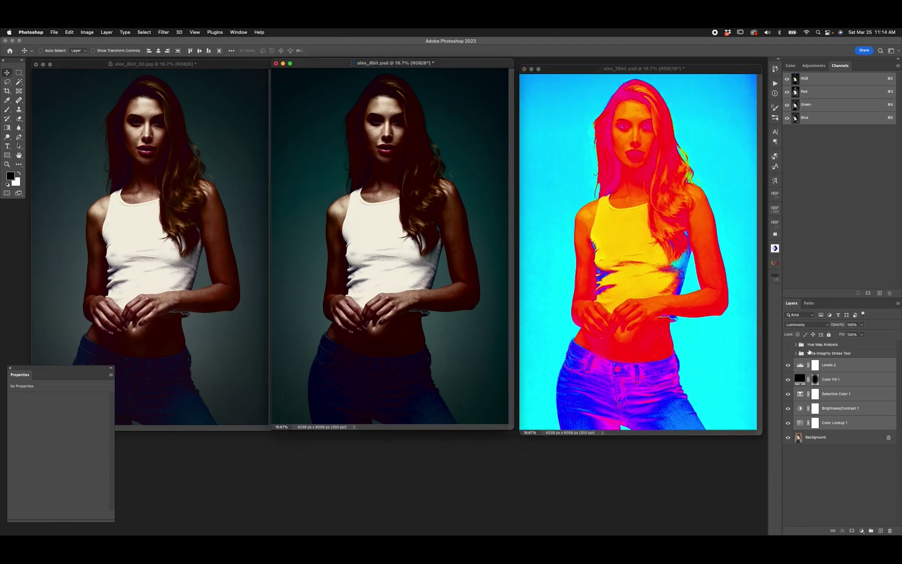
pyautogui.click(788, 344)
pyautogui.hotkey('ctrl', 'Tab')
pyautogui.click(788, 344)
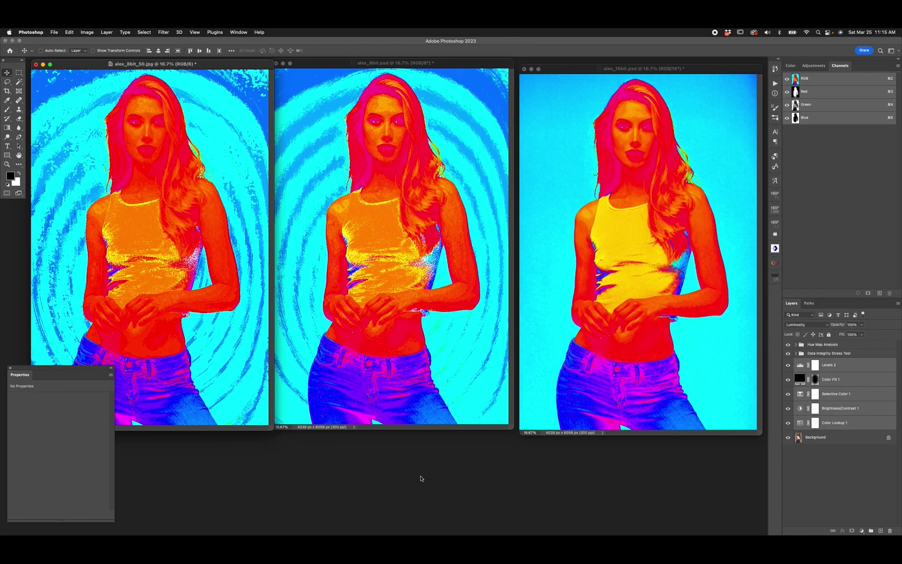
# Step: Hide the Hue Map Analysis and Data Integrity Stress Test groups in alex_16bit.psd and alex_8bit_50.jpg
pyautogui.moveTo(567, 69); pyautogui.dragTo(564, 66)
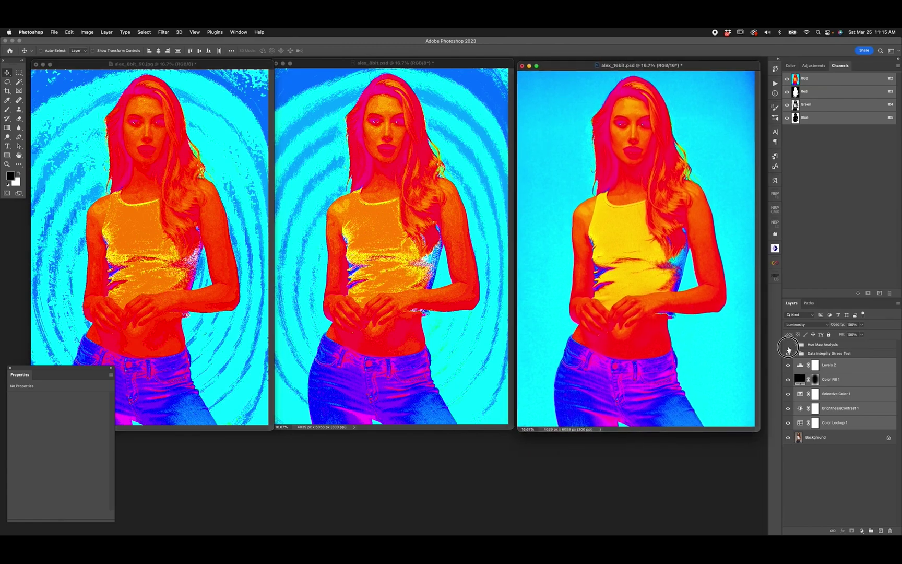
pyautogui.moveTo(788, 345); pyautogui.dragTo(787, 353)
pyautogui.click(216, 264)
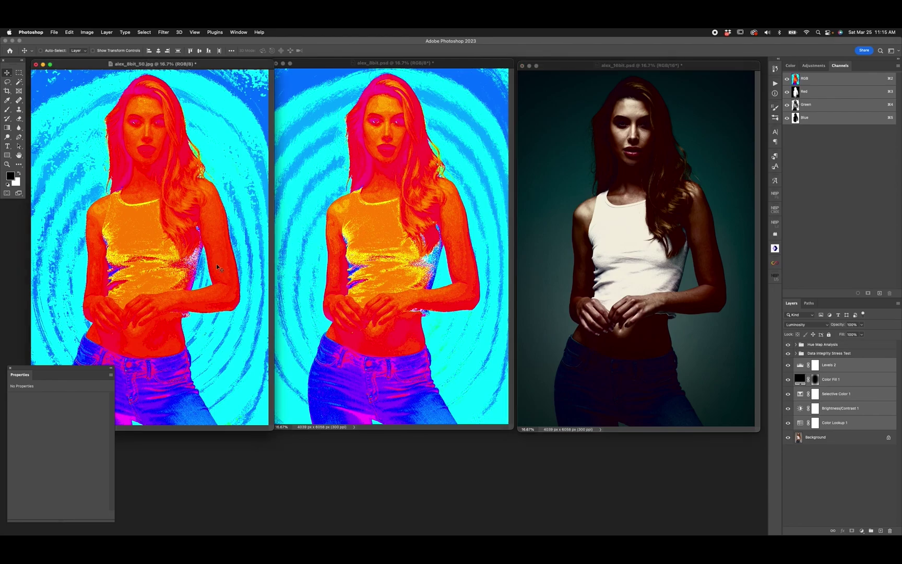
pyautogui.click(789, 353)
# Step: Compare alex_8bit_50.jpg directly beside alex_16bit.psd by moving its window over alex_8bit.psd, and return it to the start of the row
pyautogui.moveTo(229, 66); pyautogui.dragTo(469, 66)
pyautogui.click(559, 68)
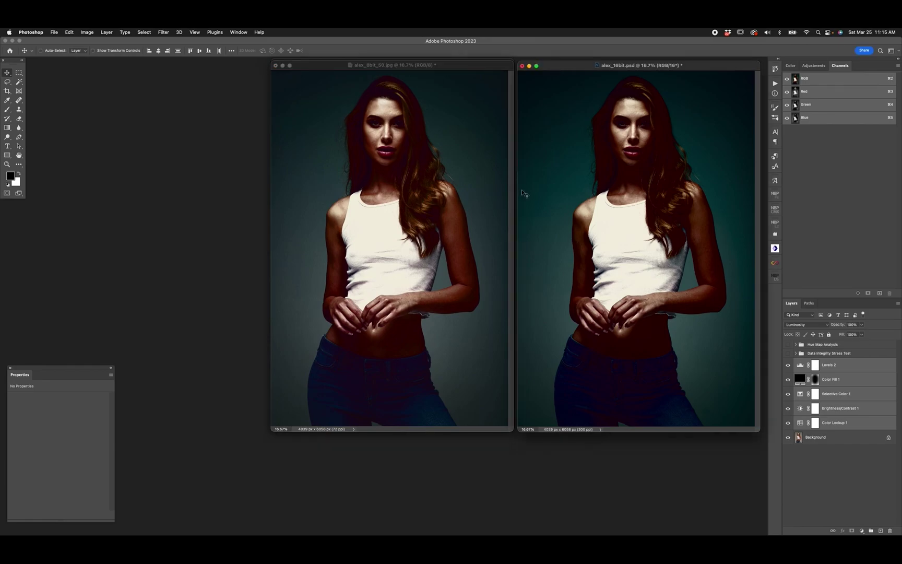
pyautogui.moveTo(570, 66); pyautogui.dragTo(571, 64)
pyautogui.click(455, 86)
pyautogui.moveTo(456, 66); pyautogui.dragTo(222, 65)
# Step: Hide the Hue Map Analysis and Data Integrity Stress Test groups in alex_8bit.psd and bring alex_16bit.psd to the front
pyautogui.click(392, 63)
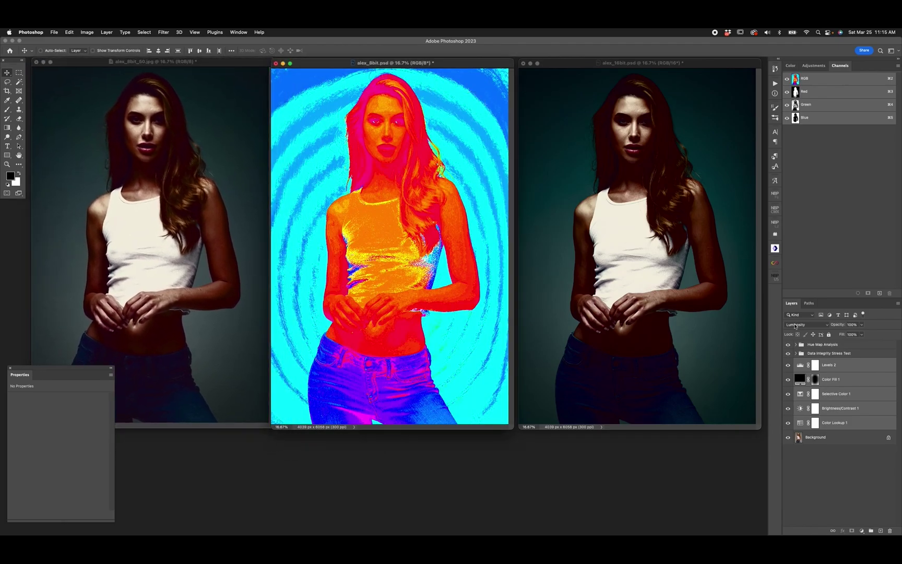
pyautogui.click(788, 355)
pyautogui.click(594, 314)
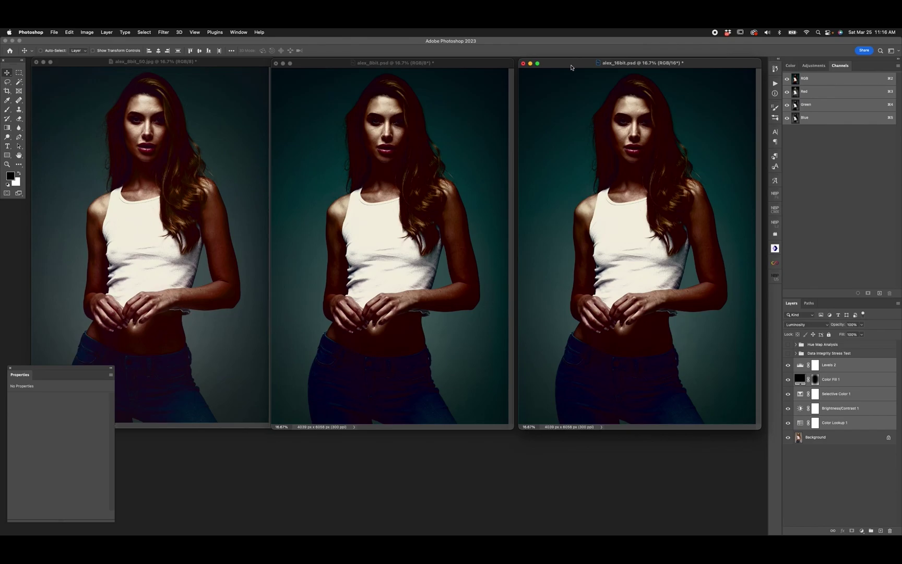
# Step: Try converting alex_8bit.psd to 16 Bits/Channel
pyautogui.click(368, 137)
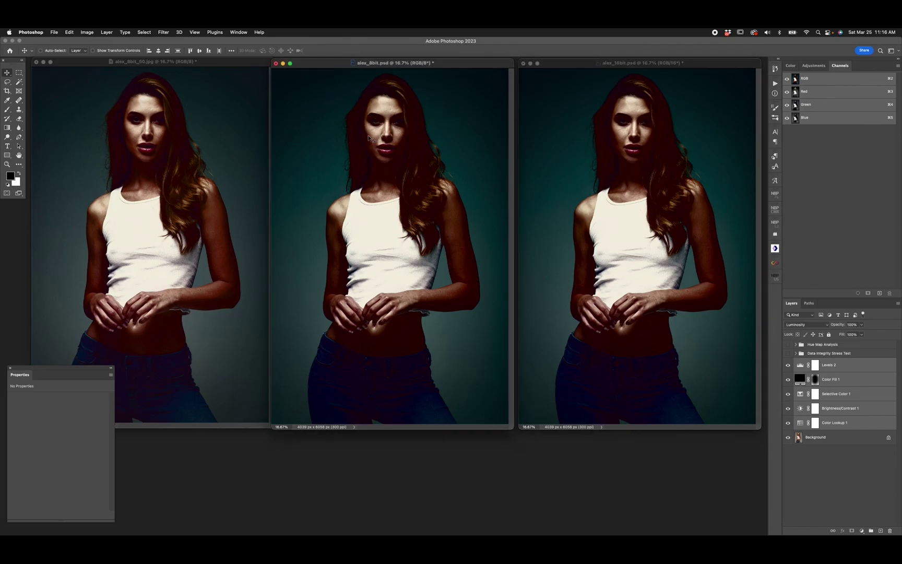
pyautogui.click(87, 33)
pyautogui.moveTo(89, 41)
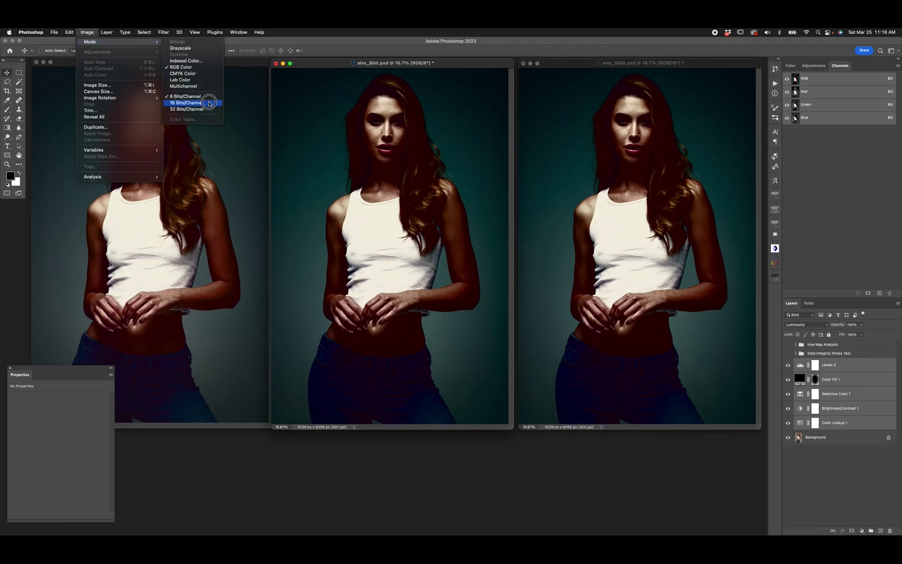
pyautogui.click(188, 101)
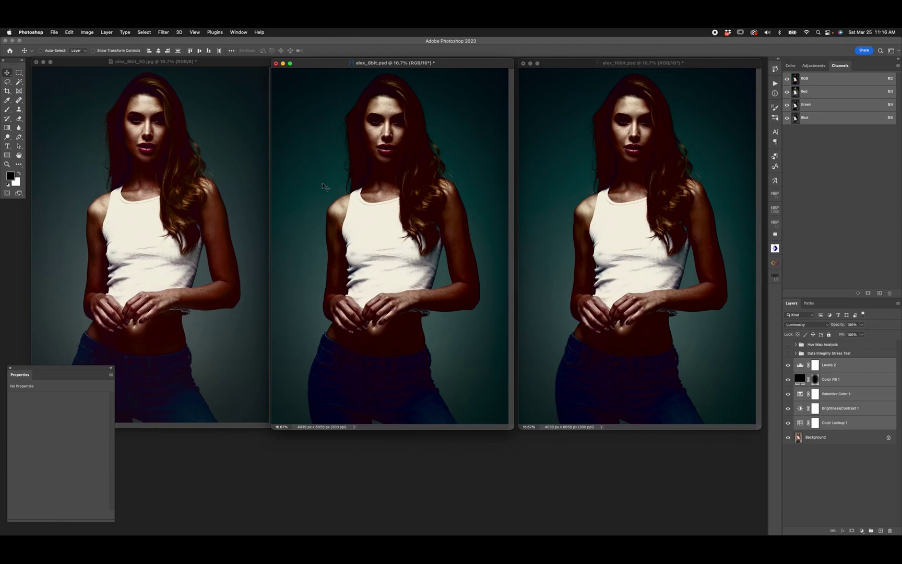
# Step: Move the alex_8bit.psd window edge to edge with alex_16bit.psd and make alex_16bit.psd the active document
pyautogui.click(552, 68)
pyautogui.moveTo(297, 67); pyautogui.dragTo(301, 65)
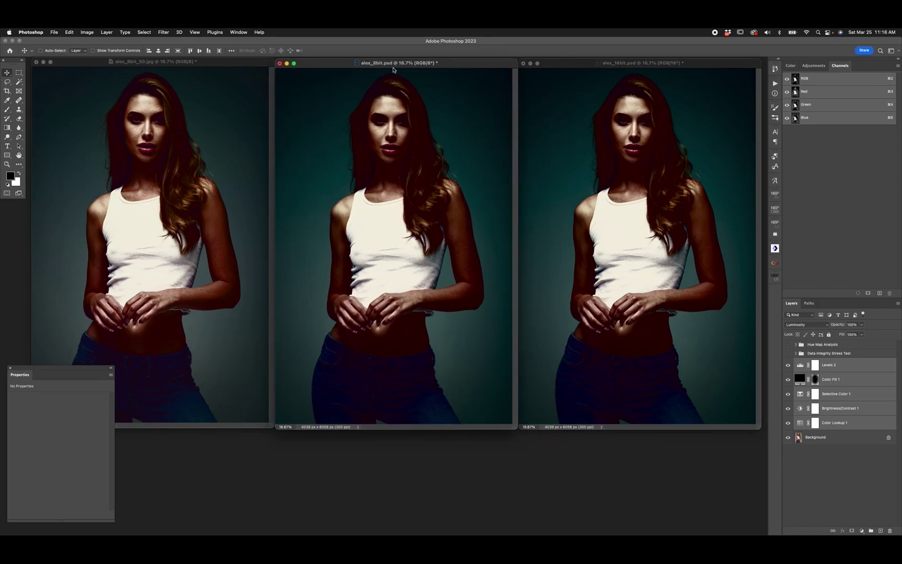
pyautogui.click(578, 65)
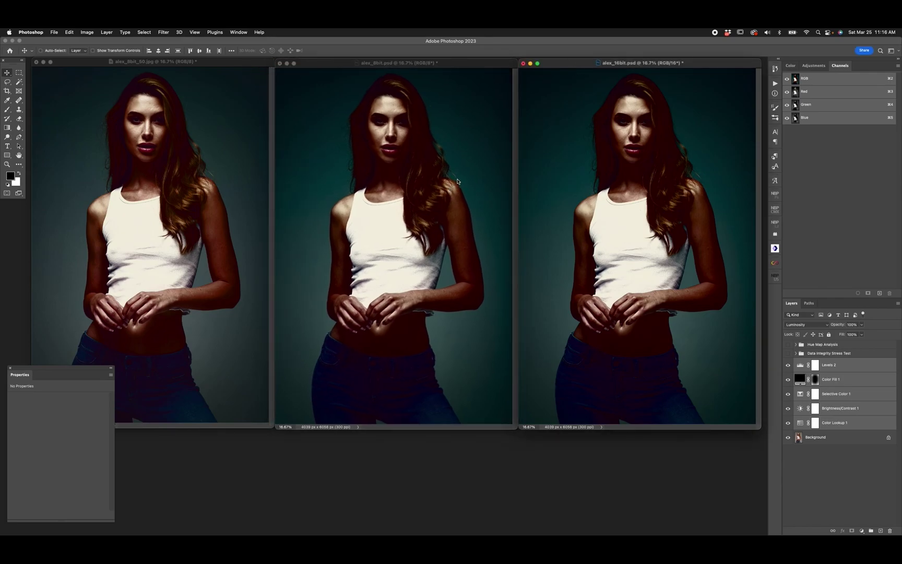